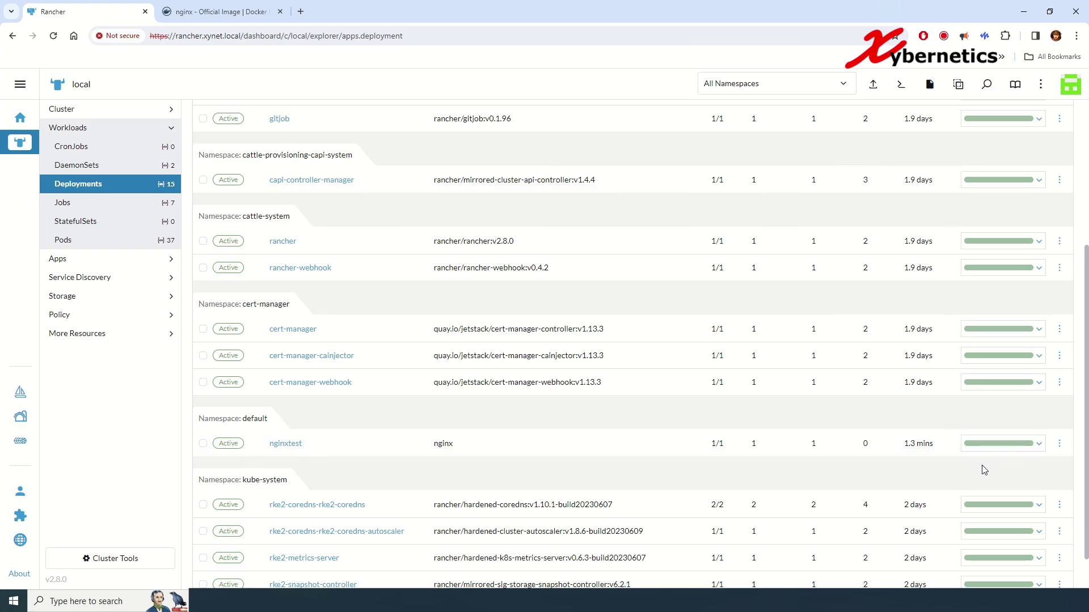
Step: Edit the nginxtest deployment's configuration and add a networking entry with the Load Balancer service type
left_click(1059, 443)
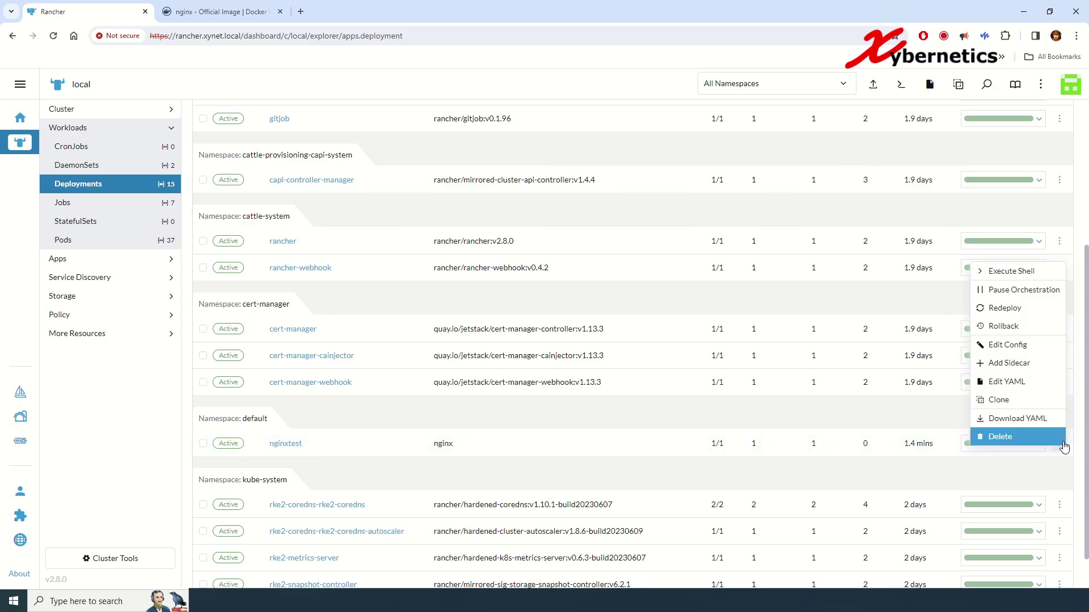
left_click(1020, 345)
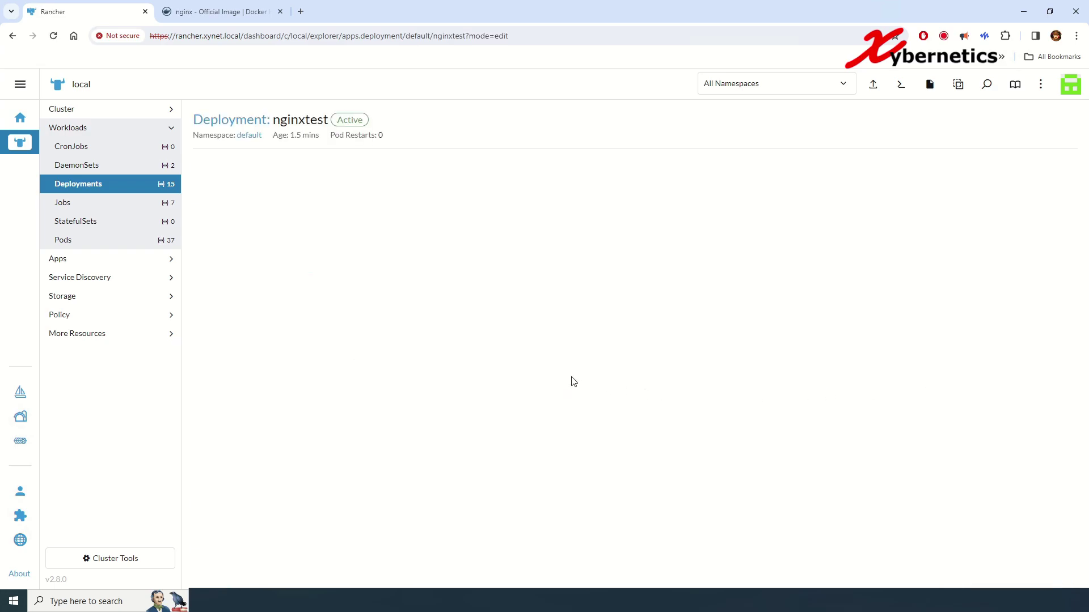
scroll(441, 332, "down", 3)
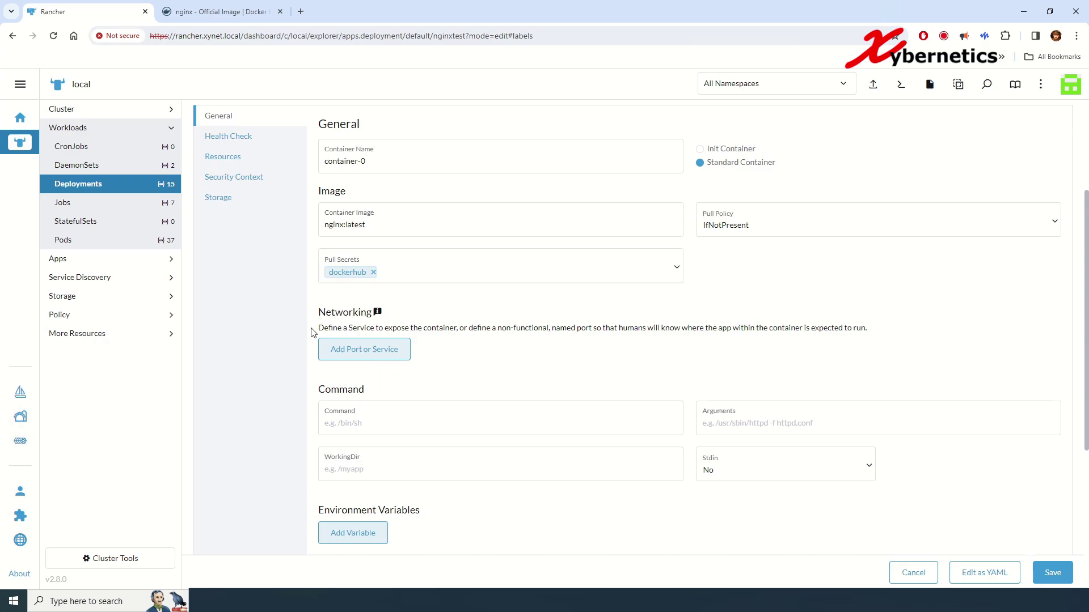
left_click(384, 354)
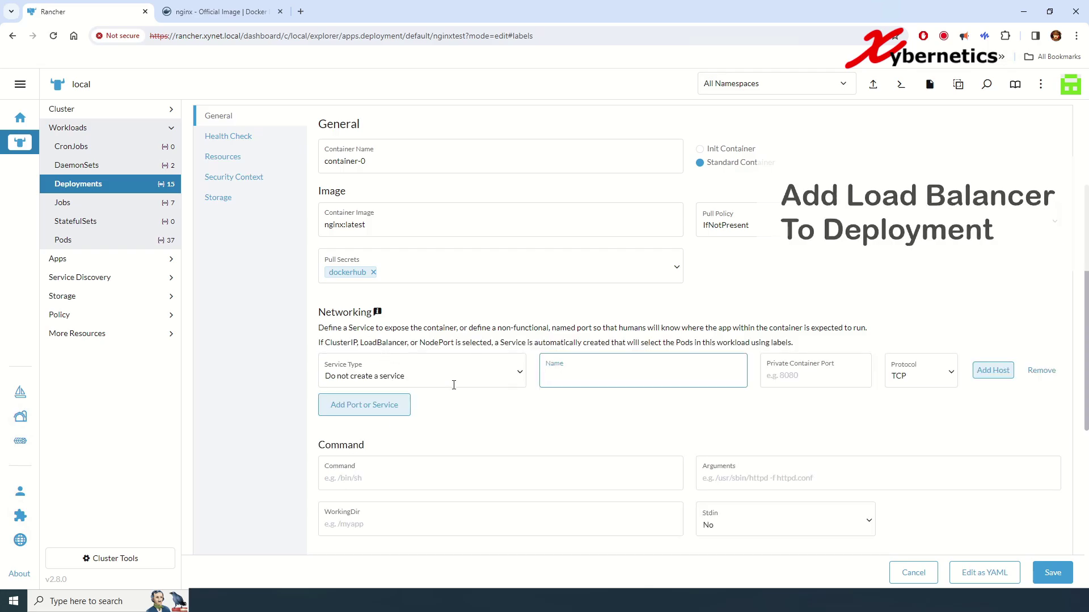
left_click(520, 375)
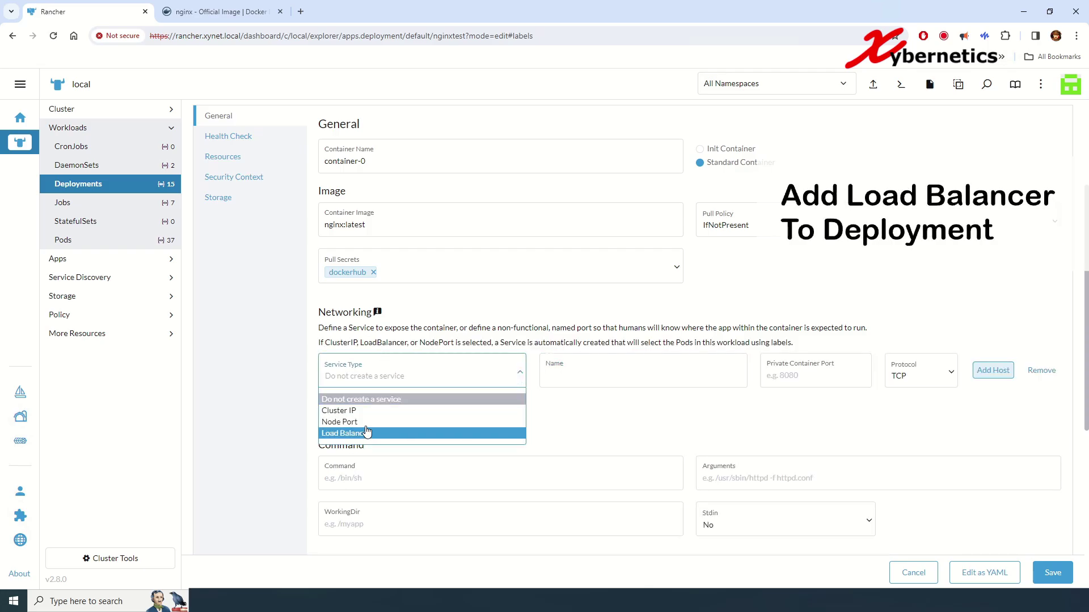
left_click(363, 433)
Step: Name the load balancer port lb-nginx123, set its private container port and listening port to 8080, and save the deployment
left_click(587, 371)
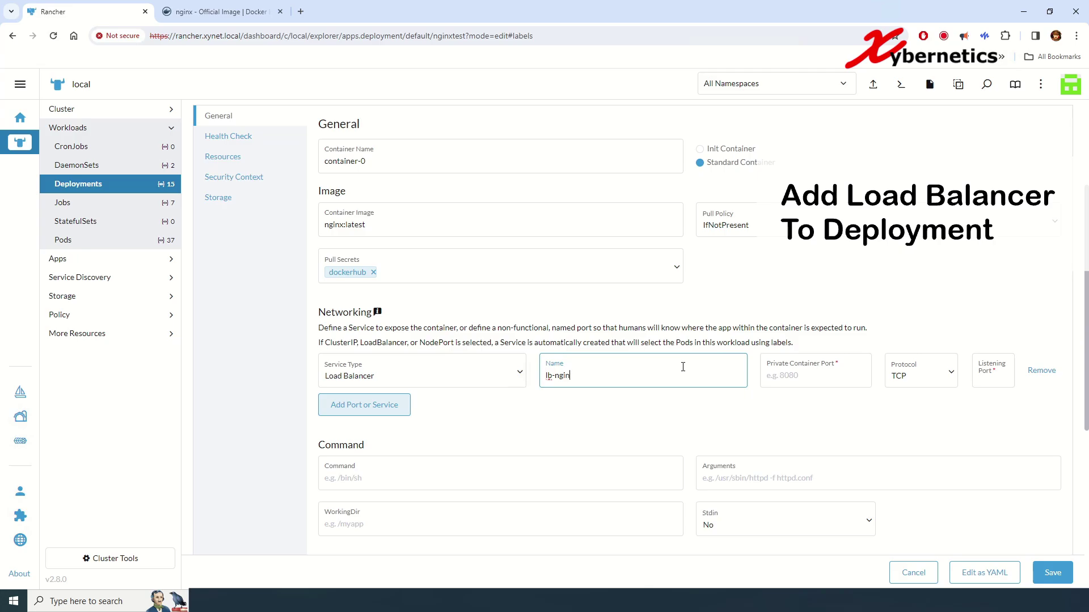
type("lb-nginx123")
left_click(820, 369)
type("8080")
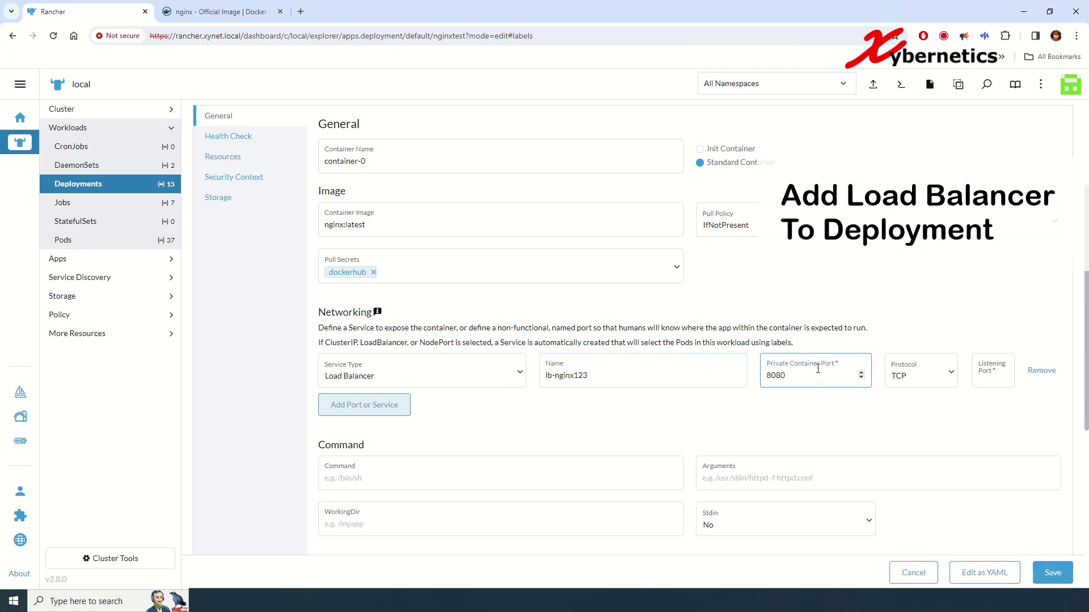
left_click(986, 375)
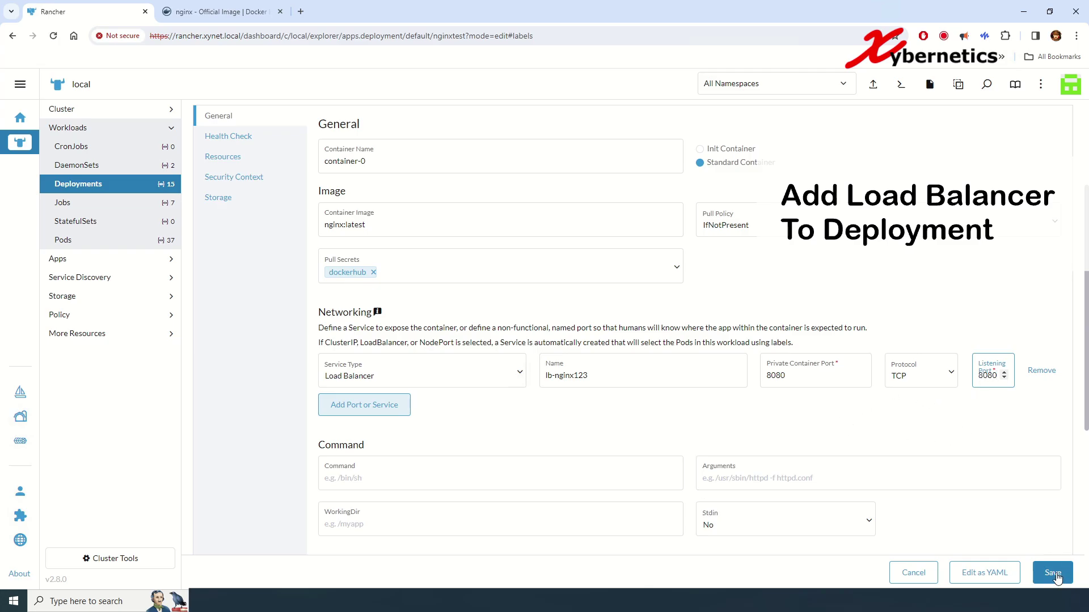
left_click(1053, 574)
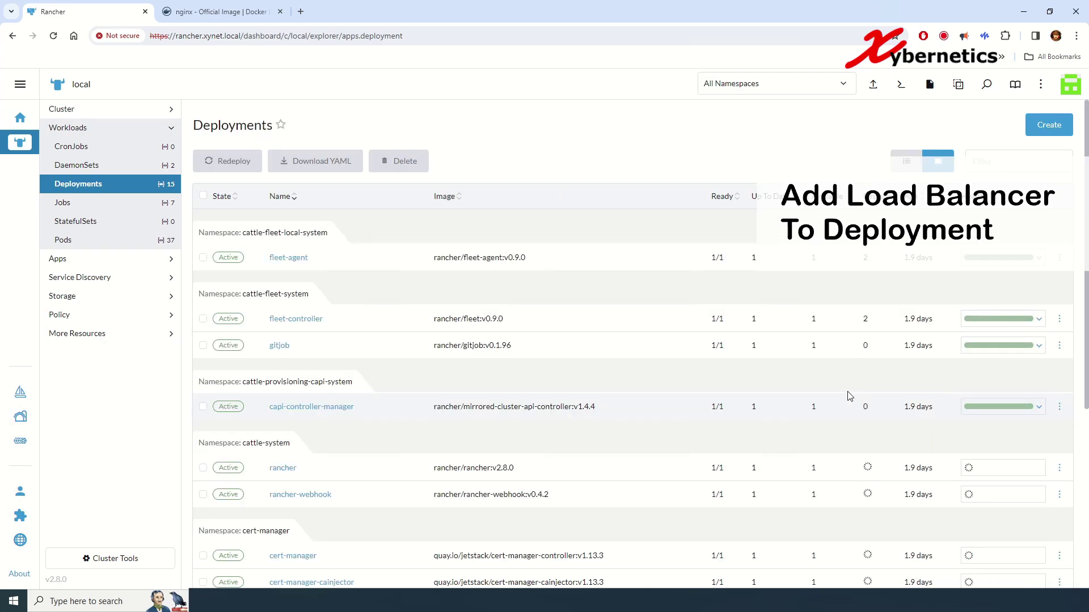
Step: Examine the services attached to the nginxtest deployment in the default namespace
scroll(448, 401, "down", 5)
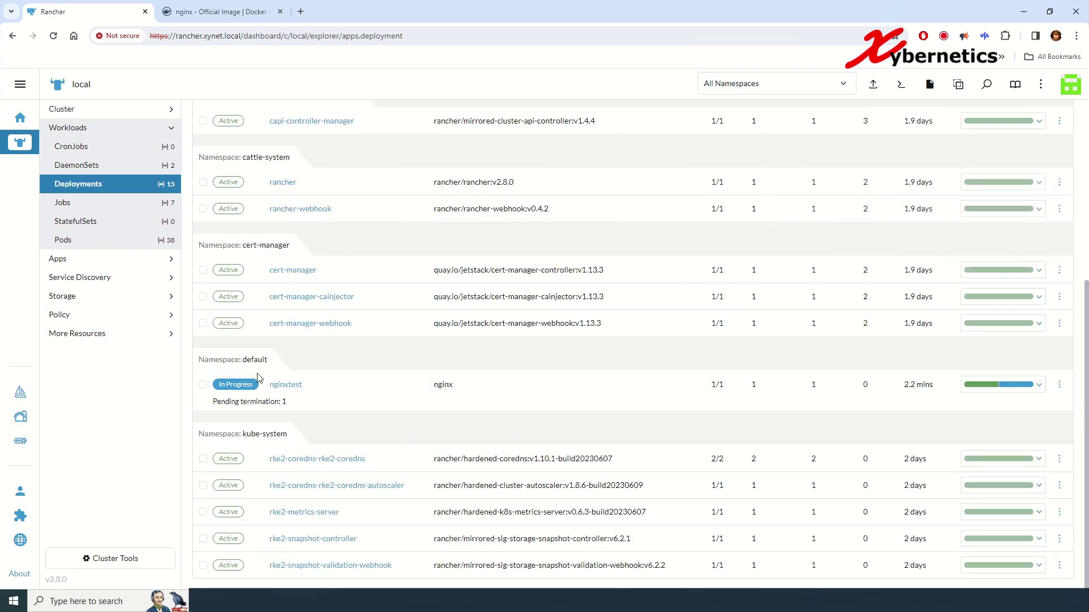
left_click(285, 385)
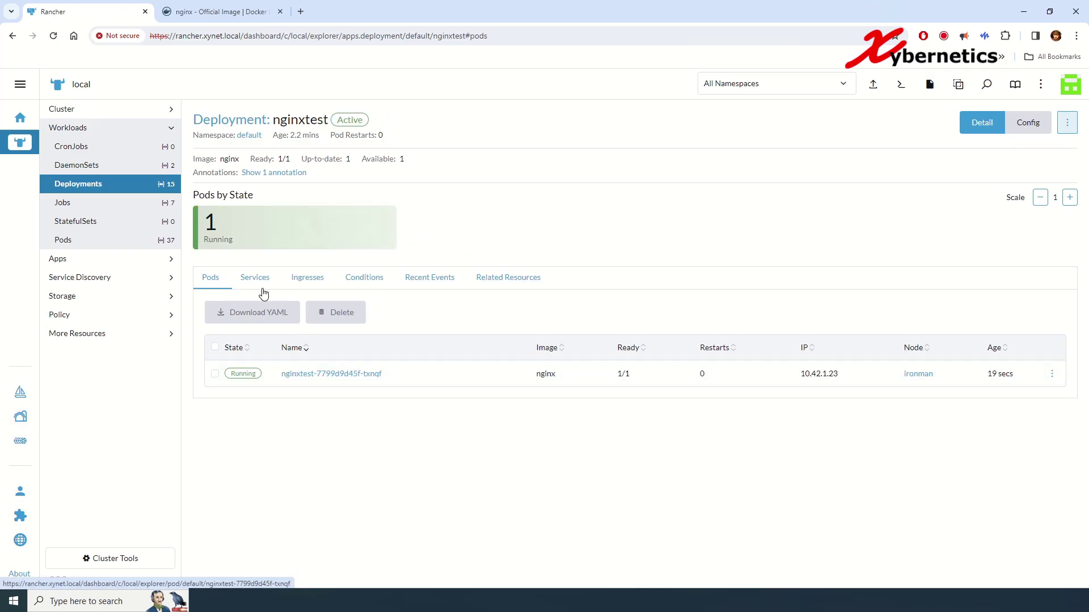
left_click(256, 281)
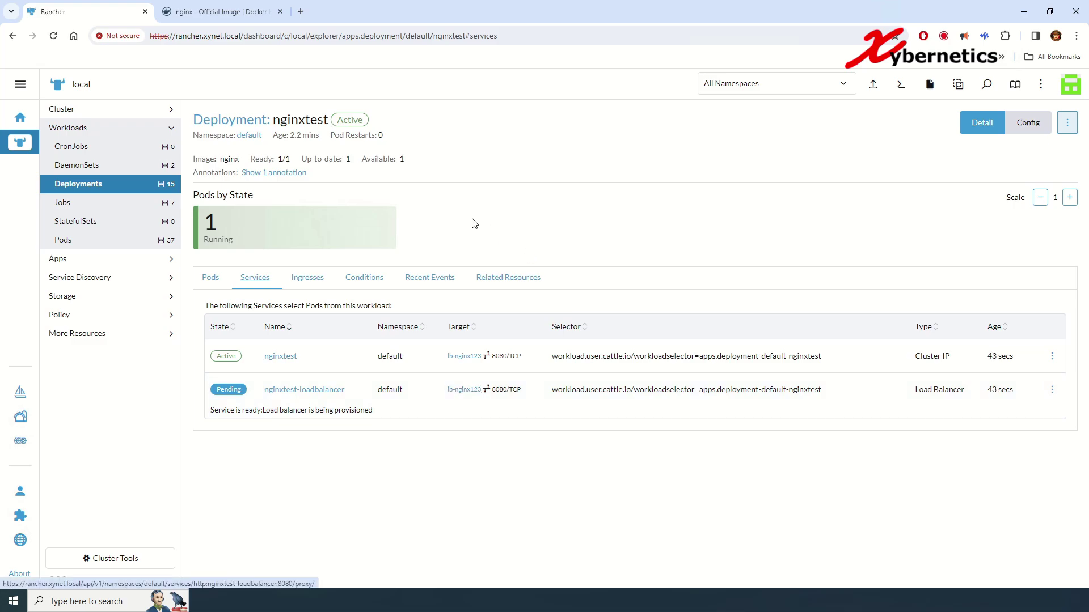
Step: Filter the local cluster's app charts by "metallb"
left_click(21, 121)
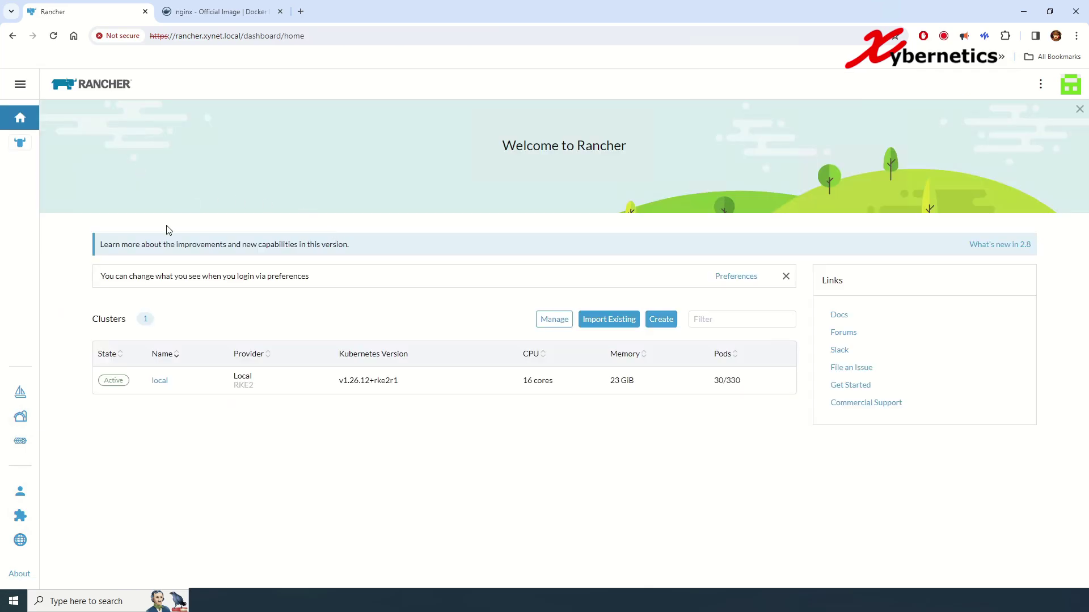
left_click(161, 381)
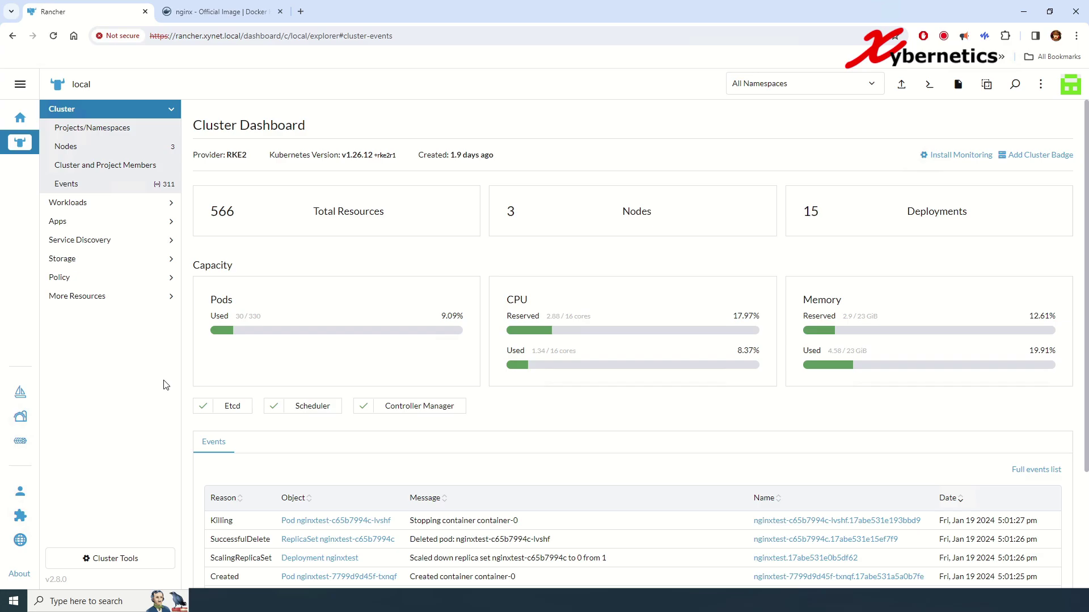
left_click(116, 226)
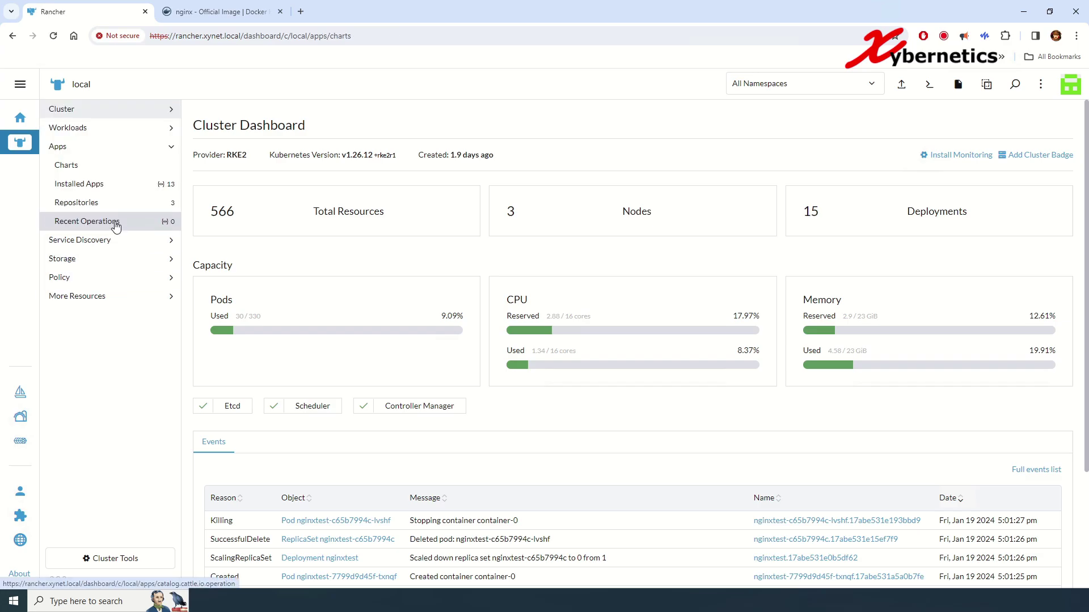
left_click(84, 166)
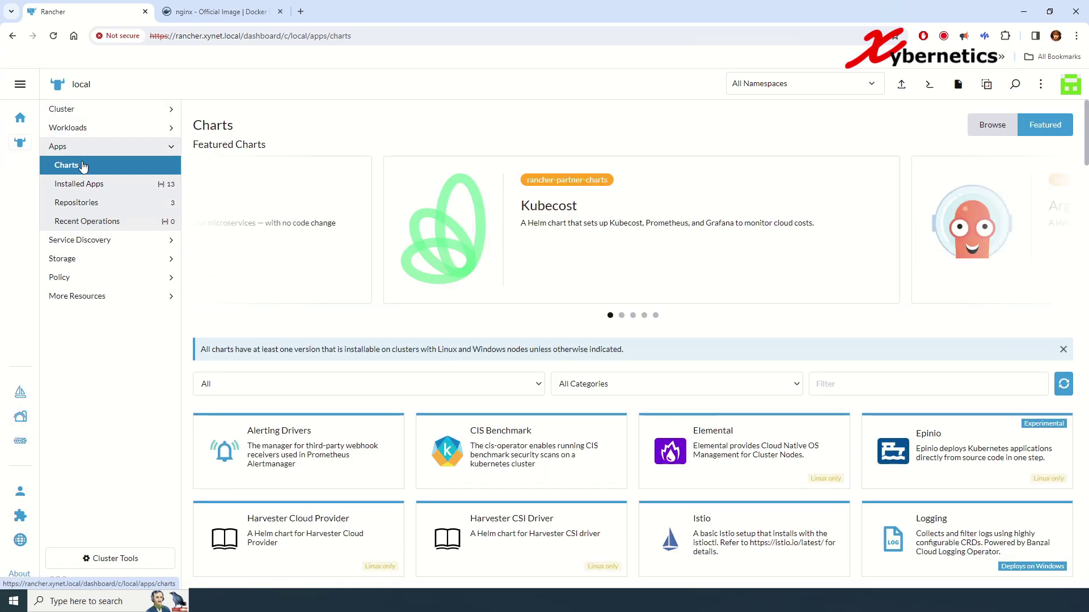
left_click(900, 384)
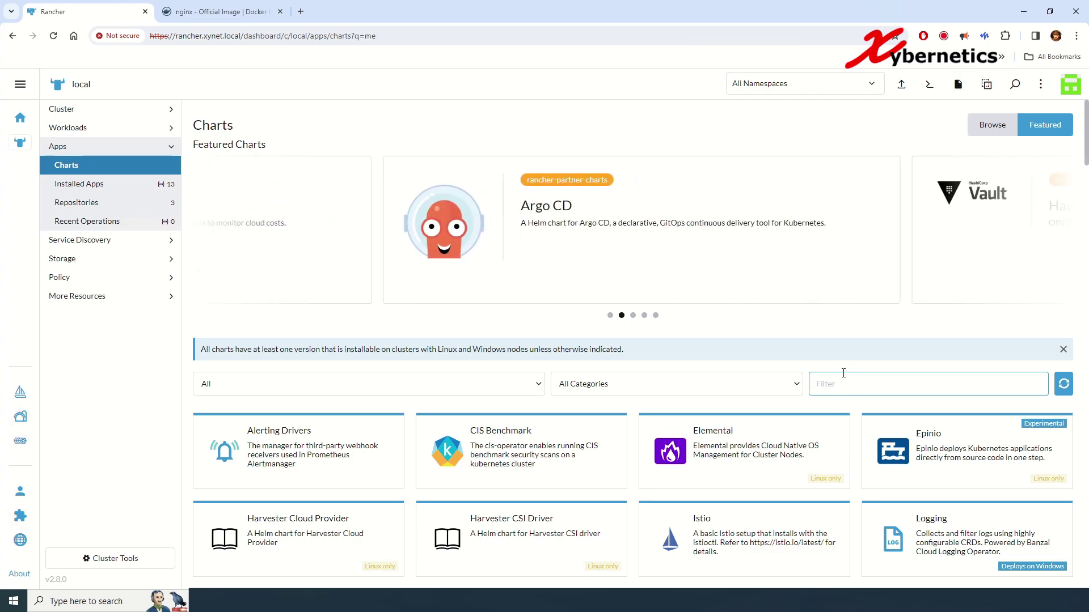
type("metall")
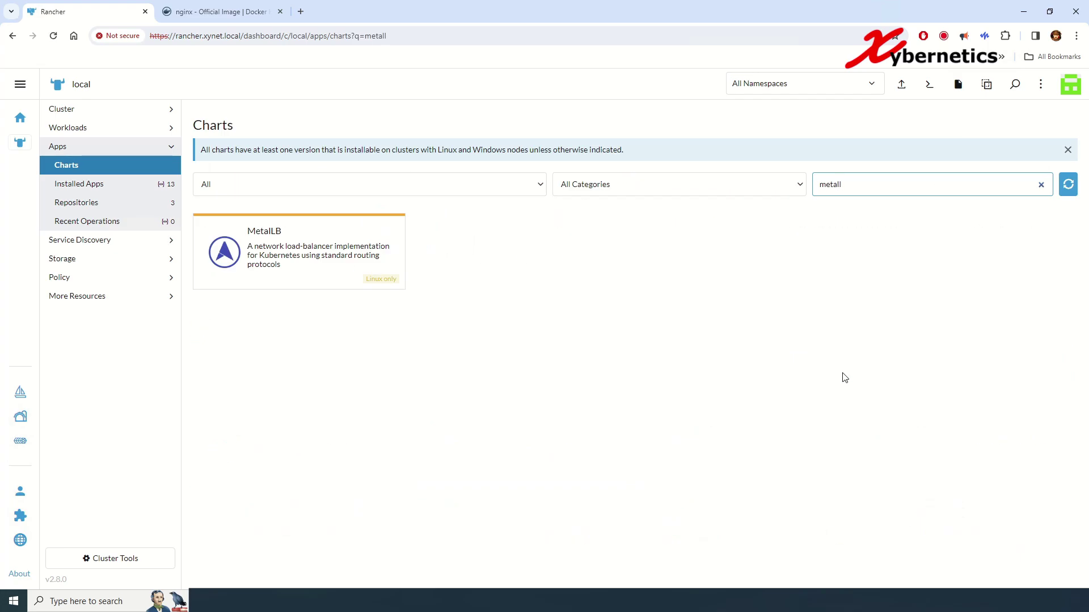
type("b")
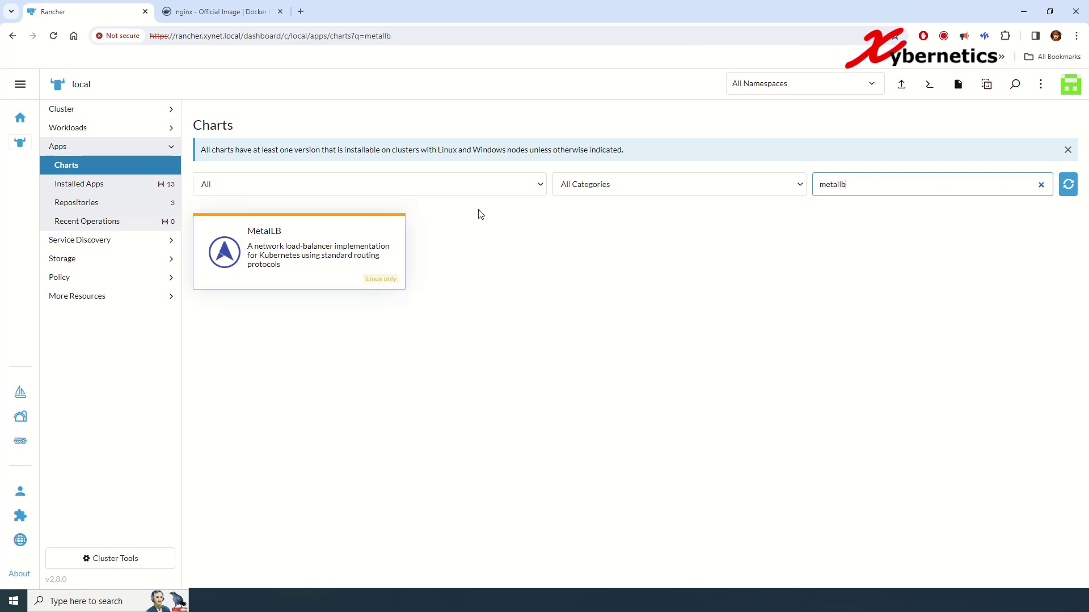
Step: Check the chart repositories available for filtering and open the MetalLB chart's details
left_click(533, 186)
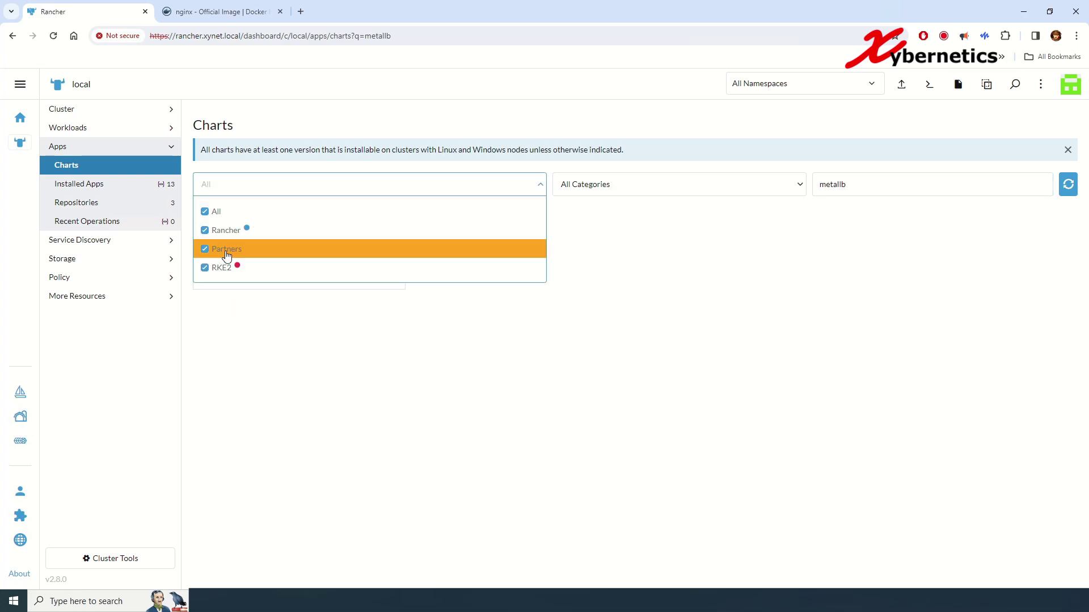
left_click(523, 374)
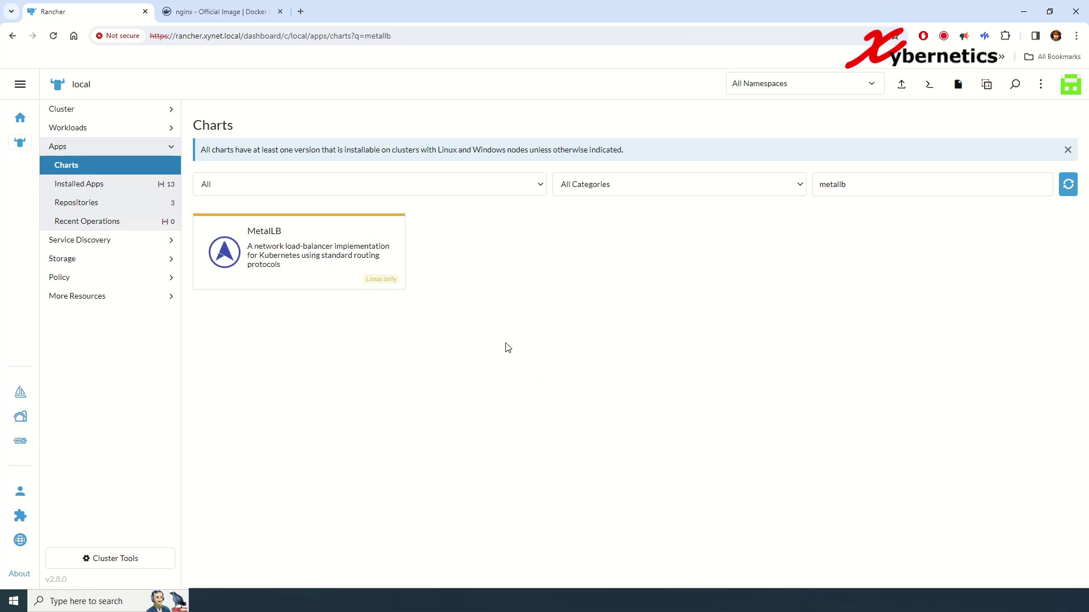
left_click(350, 269)
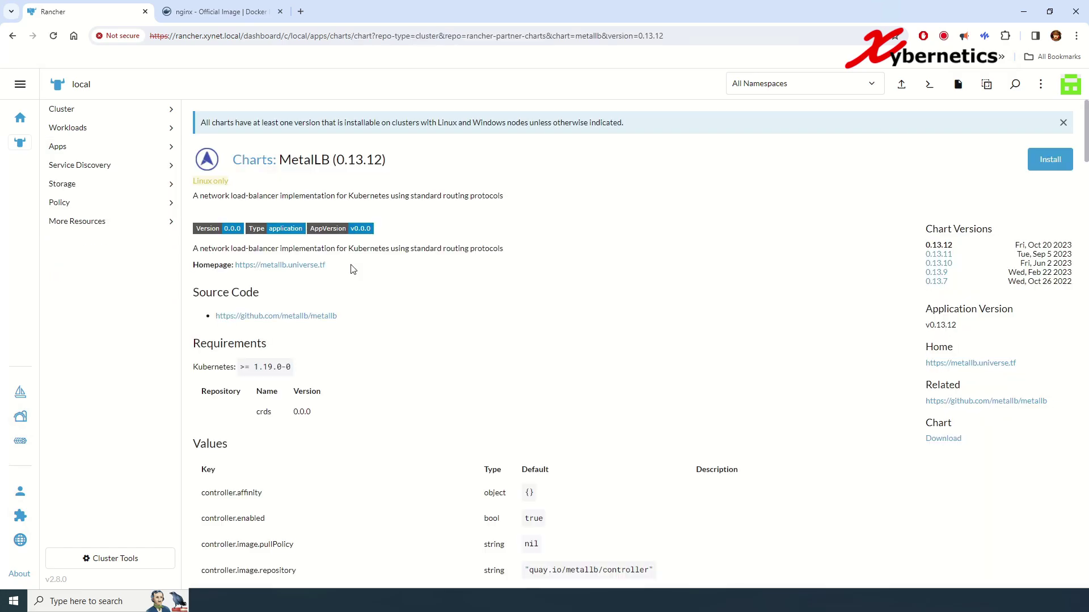
Step: Install the MetalLB chart into the Default project with its default Helm values and close the installation log
left_click(1050, 164)
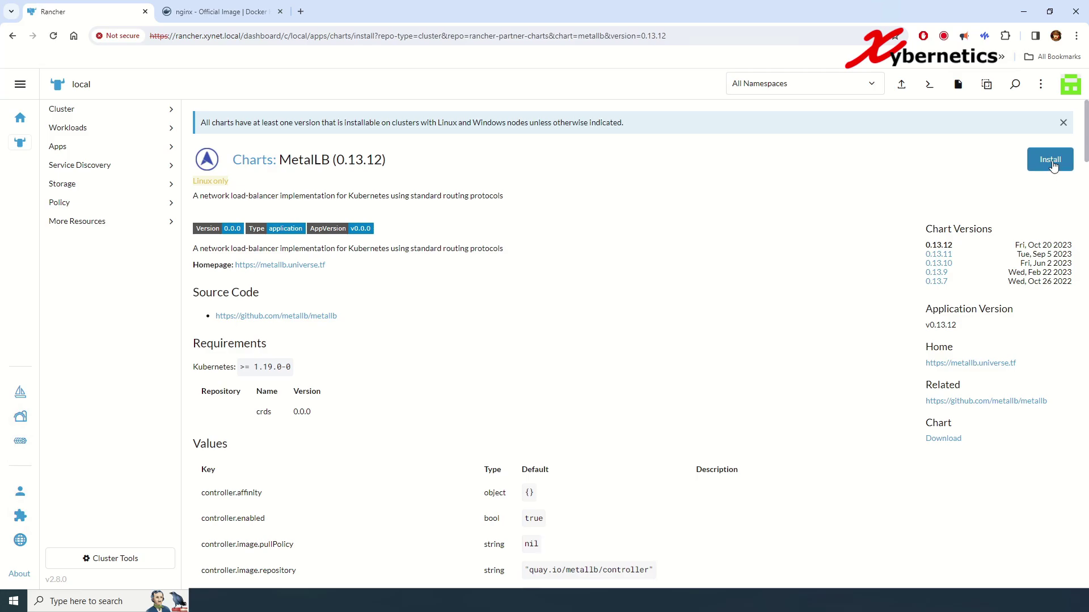
left_click(765, 245)
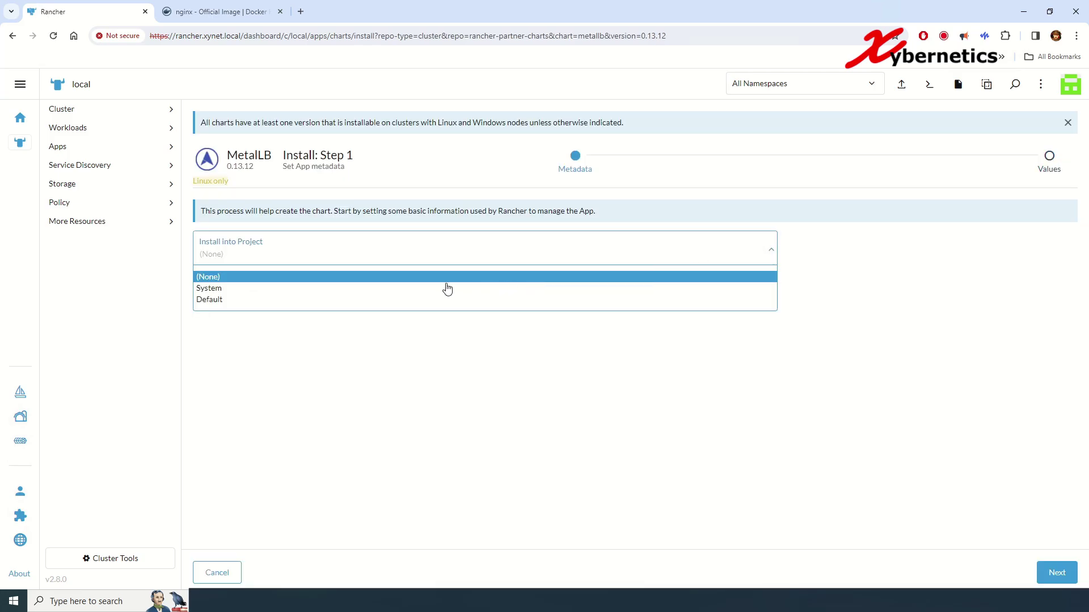
left_click(216, 303)
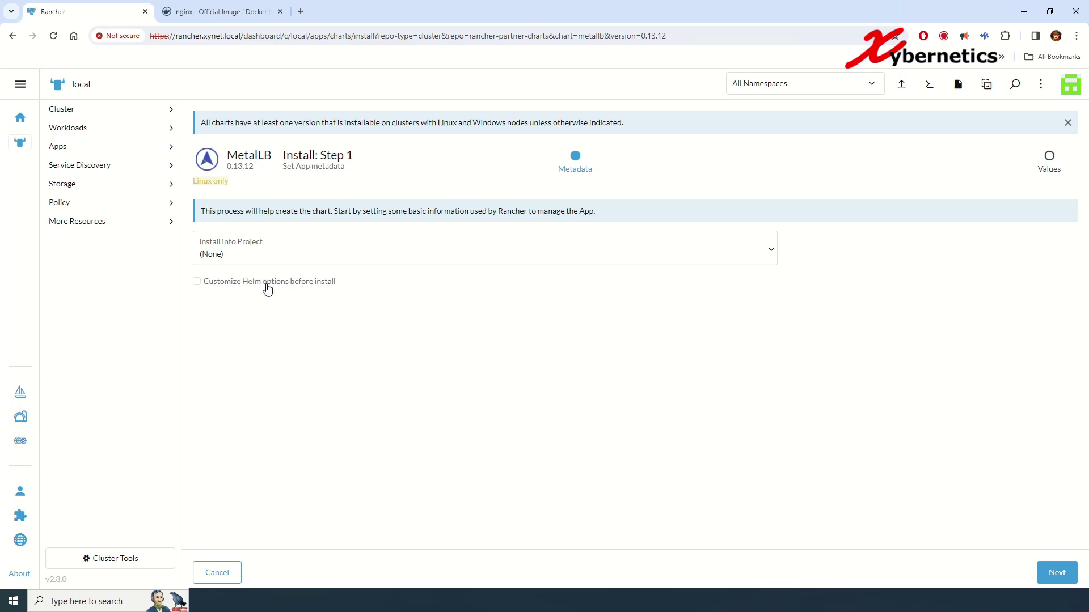
left_click(242, 256)
left_click(222, 302)
left_click(1056, 572)
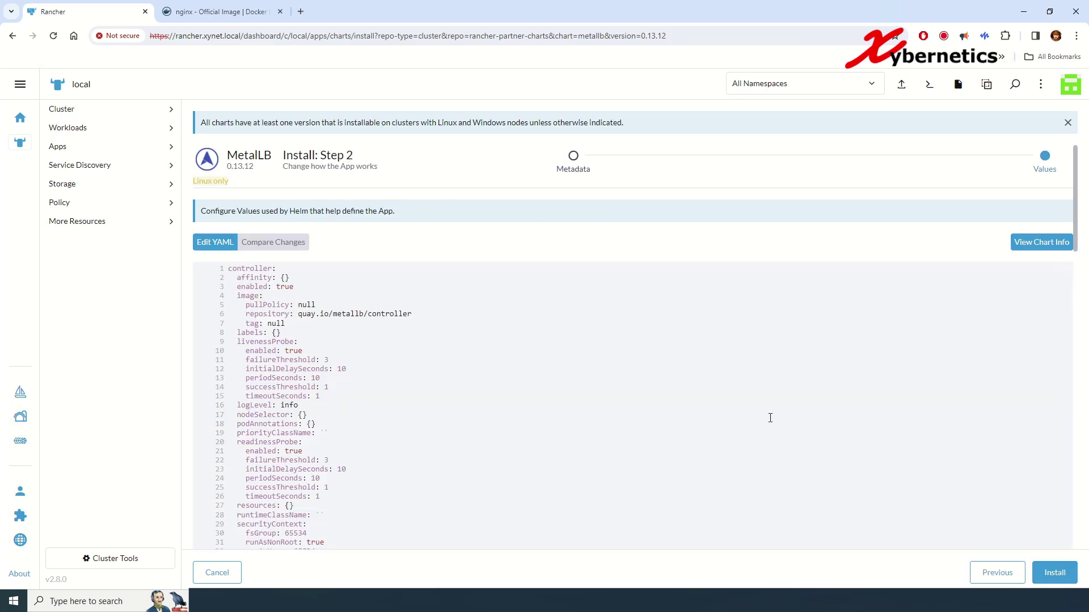
left_click(1054, 574)
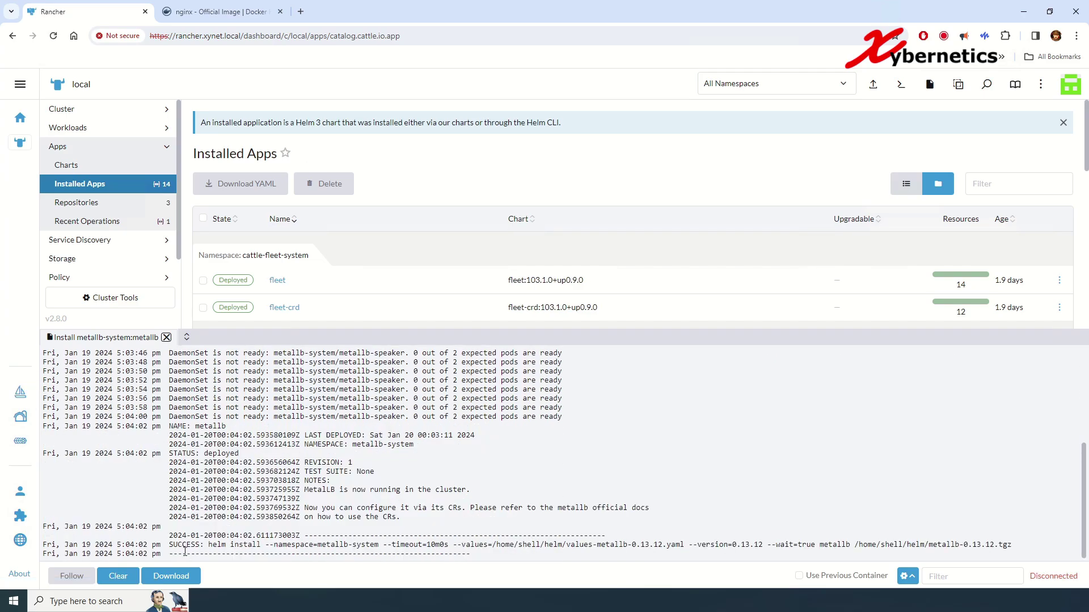
left_click_drag(171, 544, 740, 544)
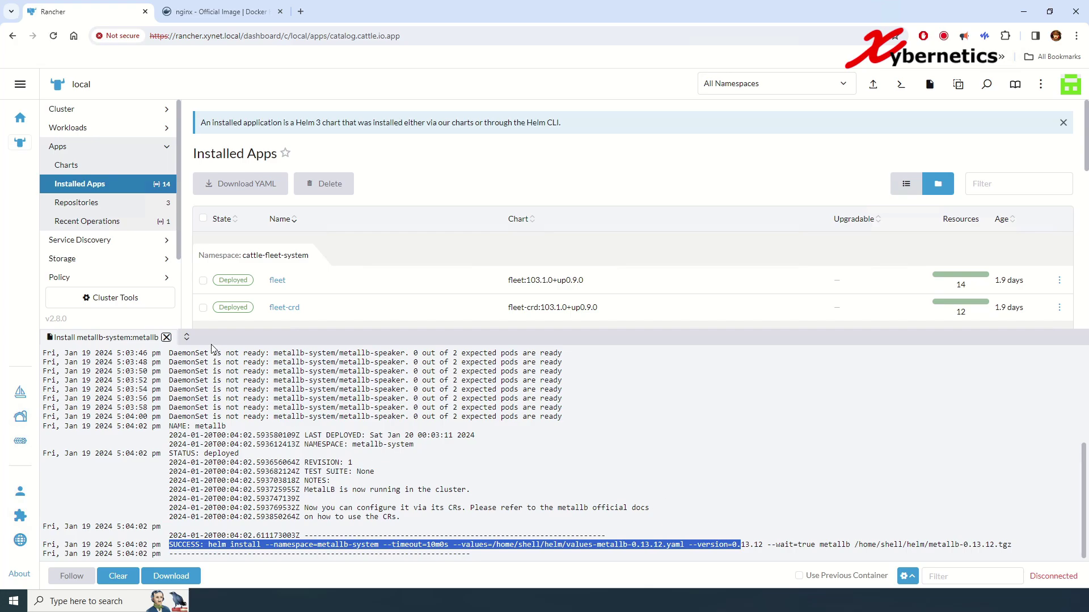
left_click(166, 337)
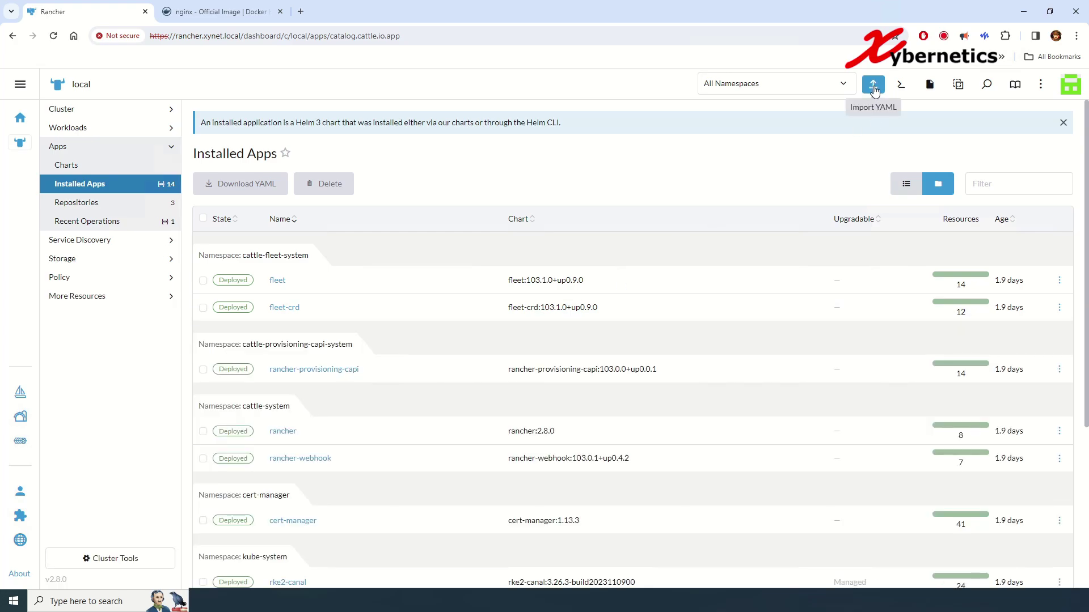
left_click(874, 86)
left_click(644, 193)
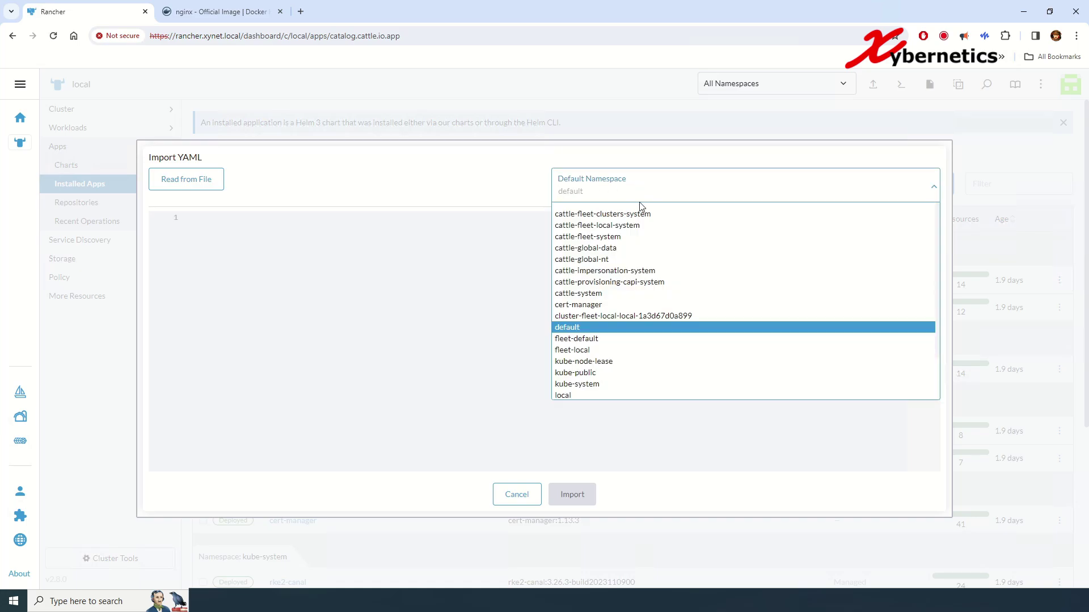
scroll(613, 369, "down", 2)
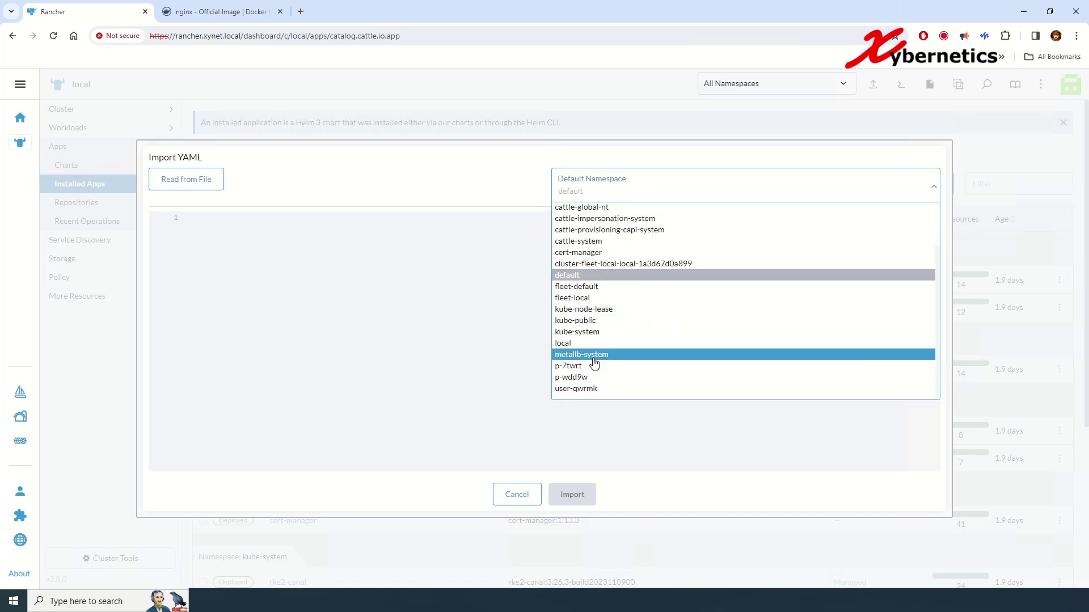
left_click(593, 357)
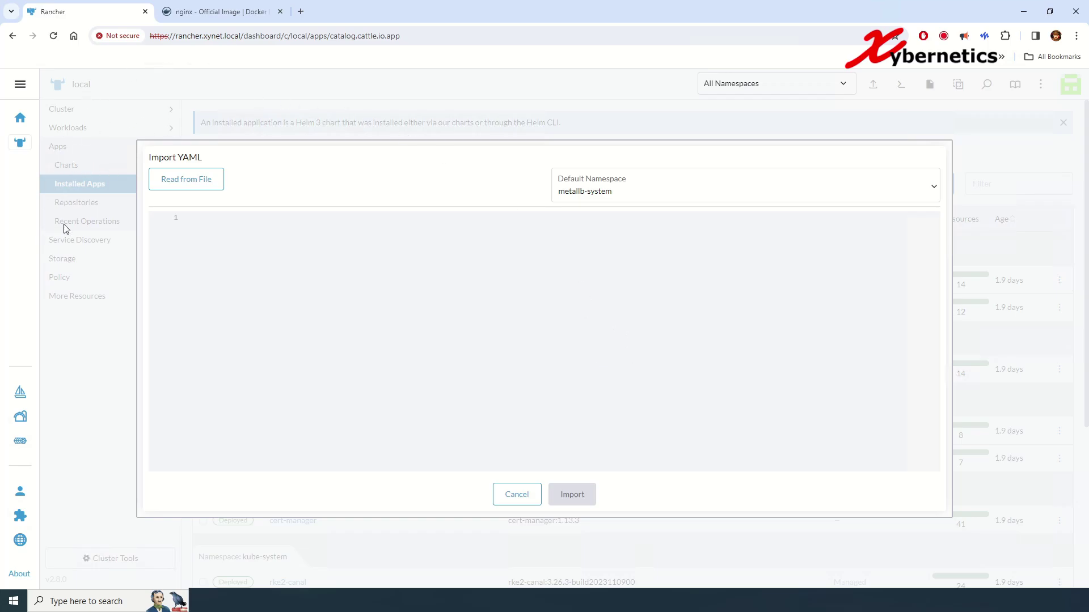
left_click(527, 498)
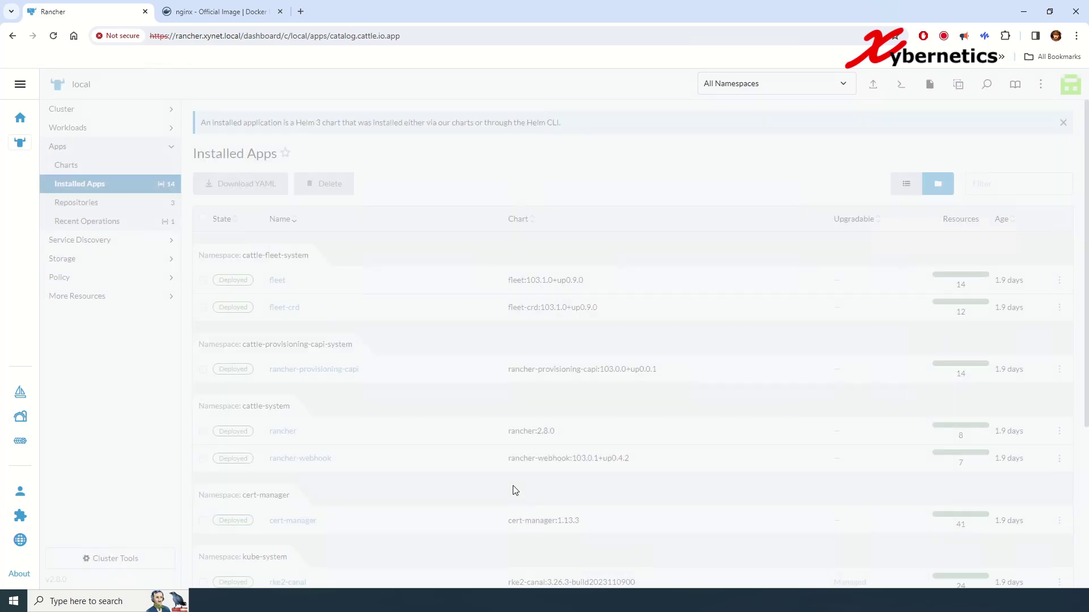
Step: Examine the MetalLB entry and its namespace among the local cluster's installed apps
left_click(29, 124)
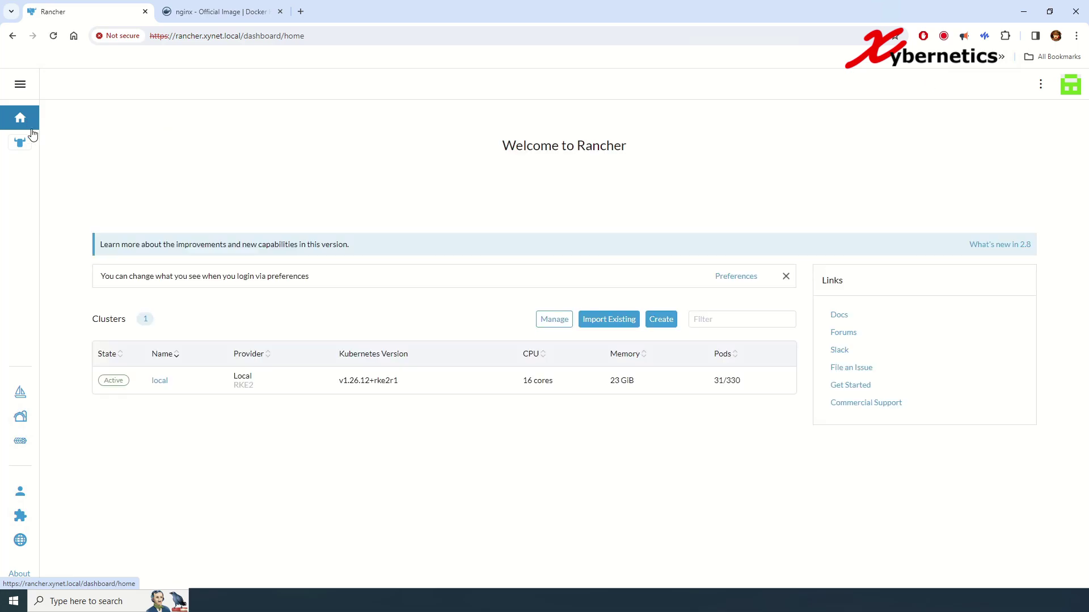
left_click(161, 383)
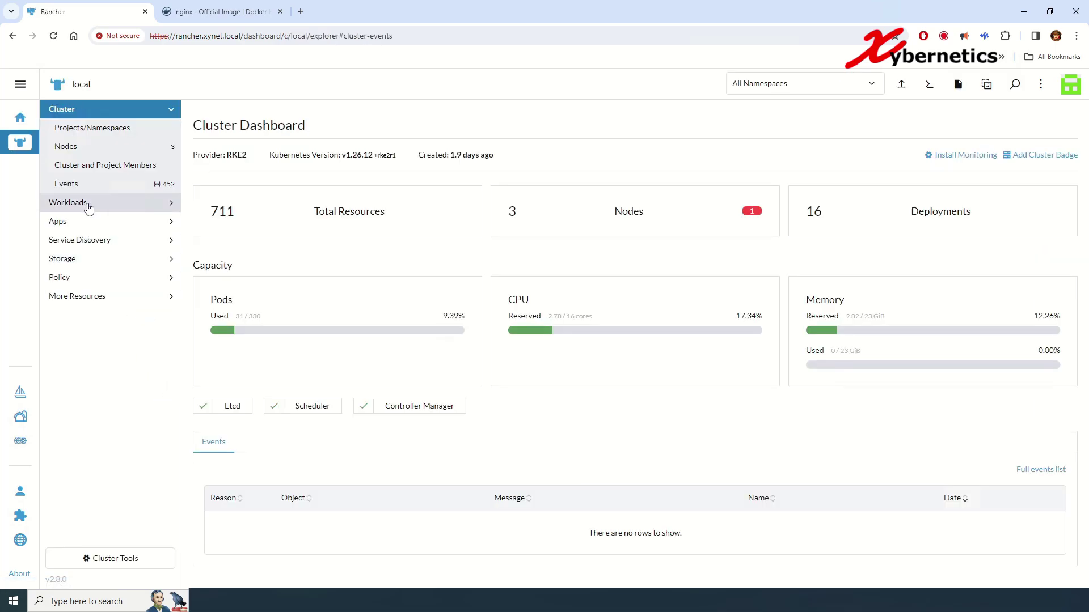
left_click(97, 222)
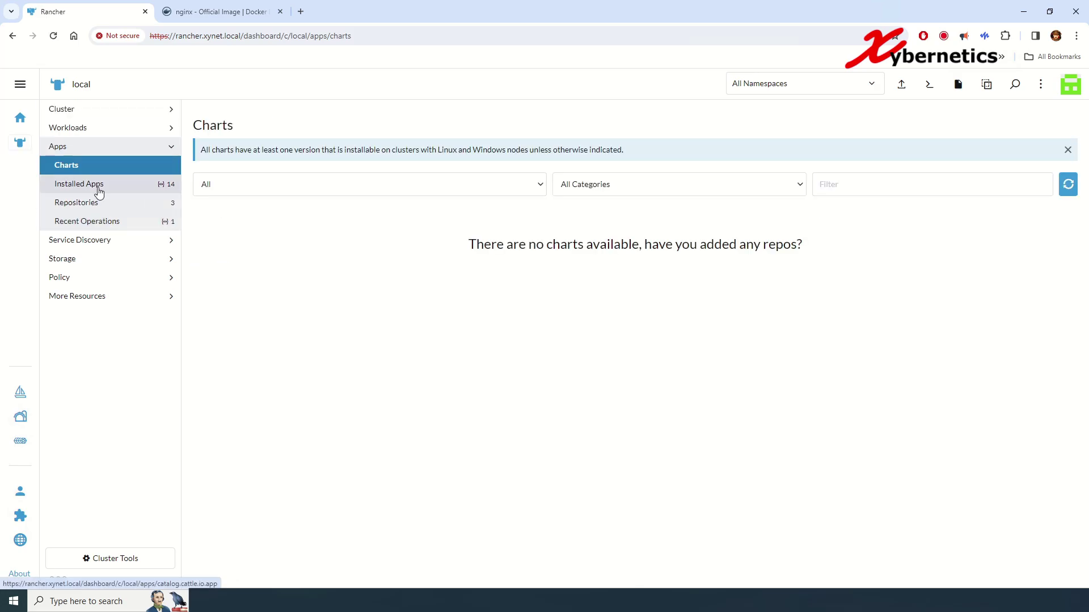
left_click(98, 193)
scroll(479, 323, "down", 2)
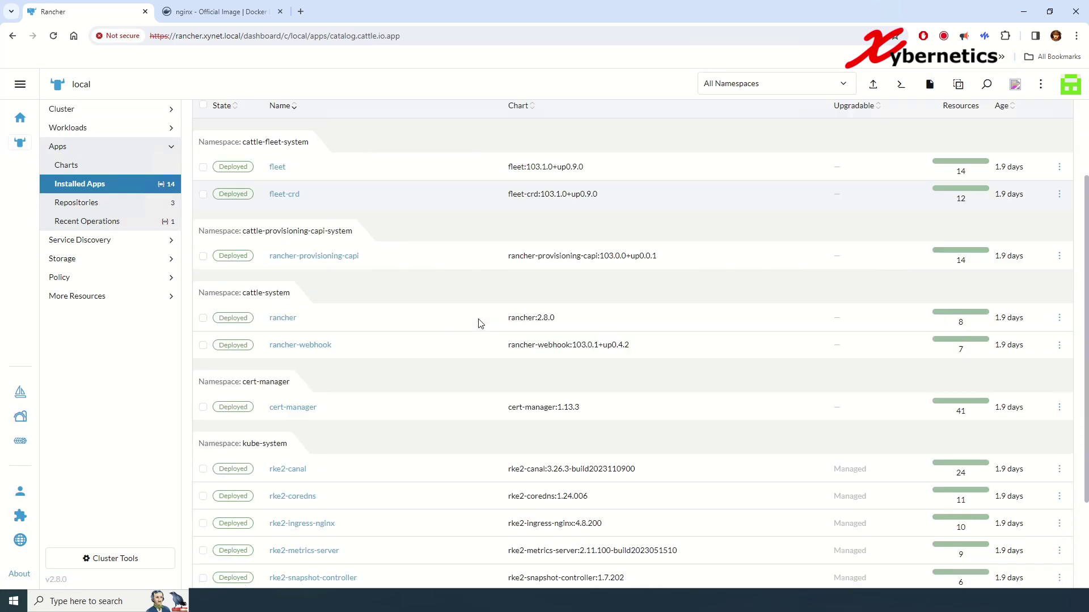
scroll(479, 323, "down", 2)
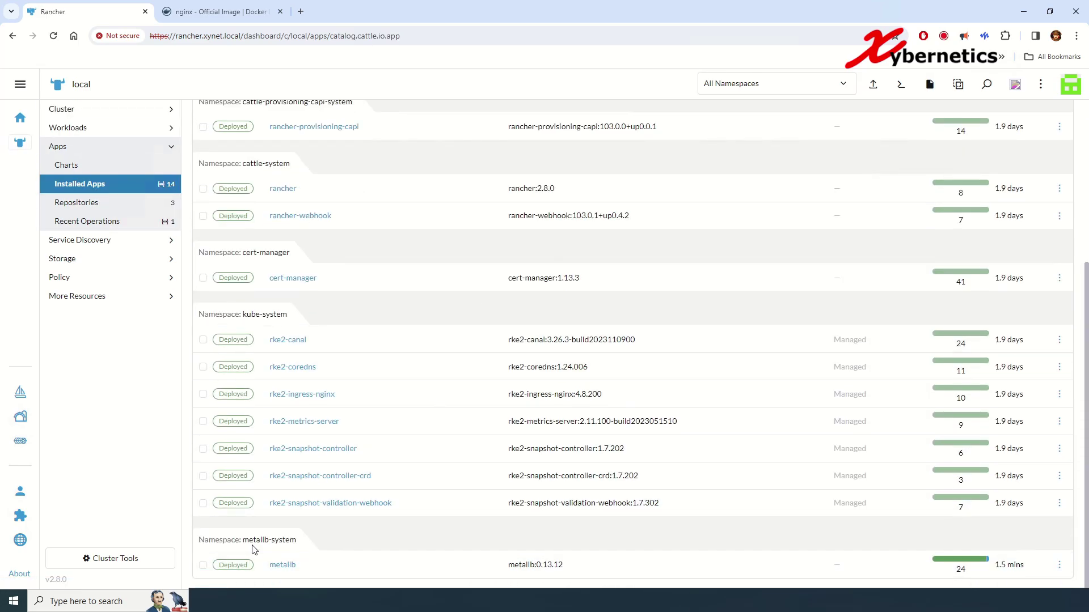
left_click_drag(242, 539, 303, 542)
scroll(450, 427, "up", 4)
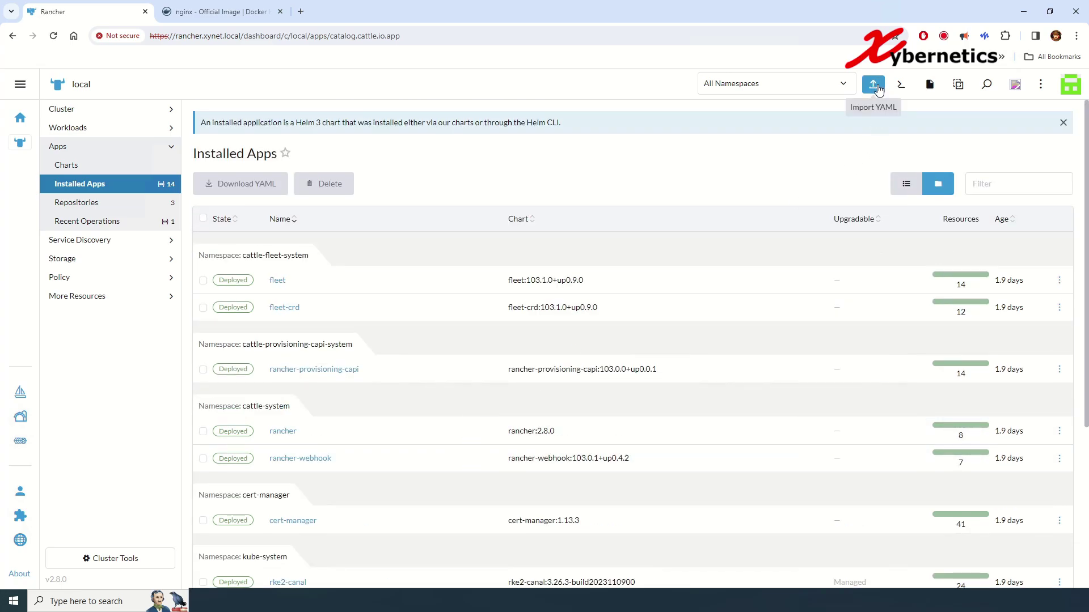
Step: Prepare a YAML import into the metallb-system namespace with metallb.io/v1beta1 manifests for an IPAddressPool named addresspool and an L2Advertisement named l2advertisement
left_click(873, 85)
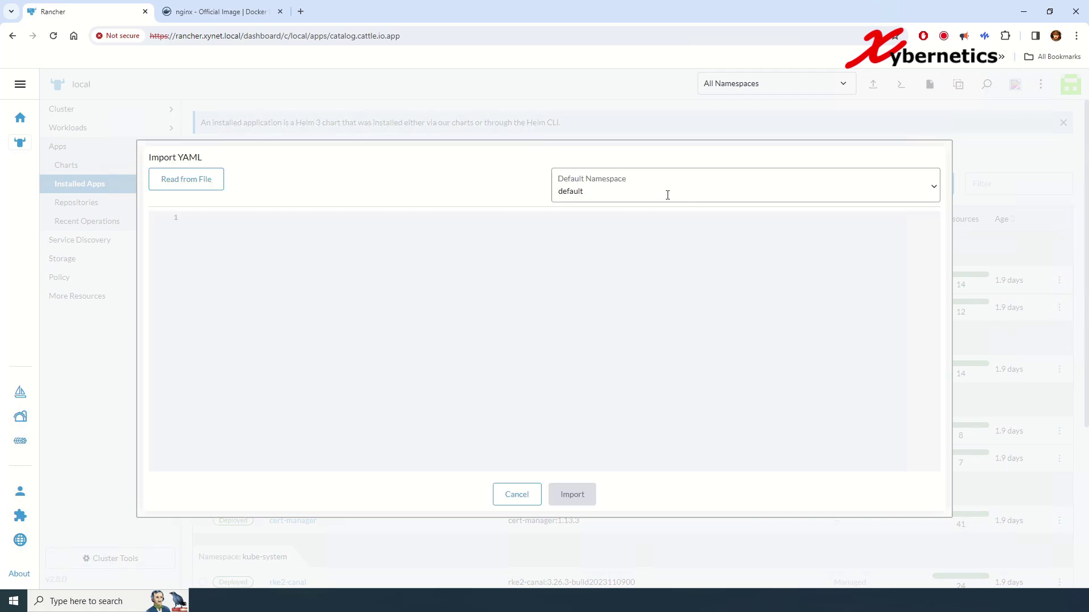
left_click(667, 195)
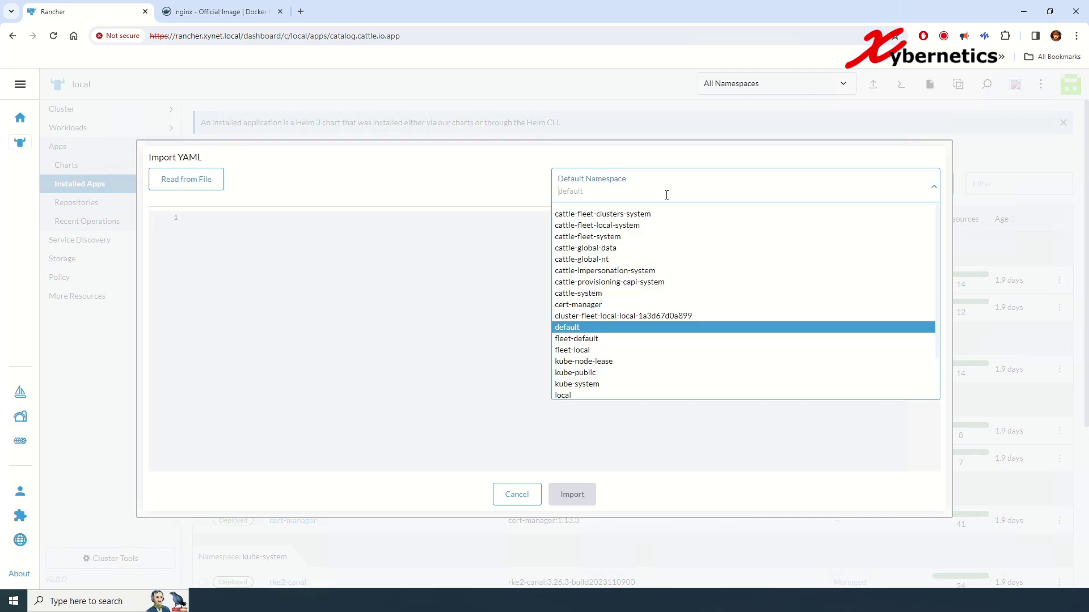
scroll(584, 348, "down", 2)
left_click(588, 358)
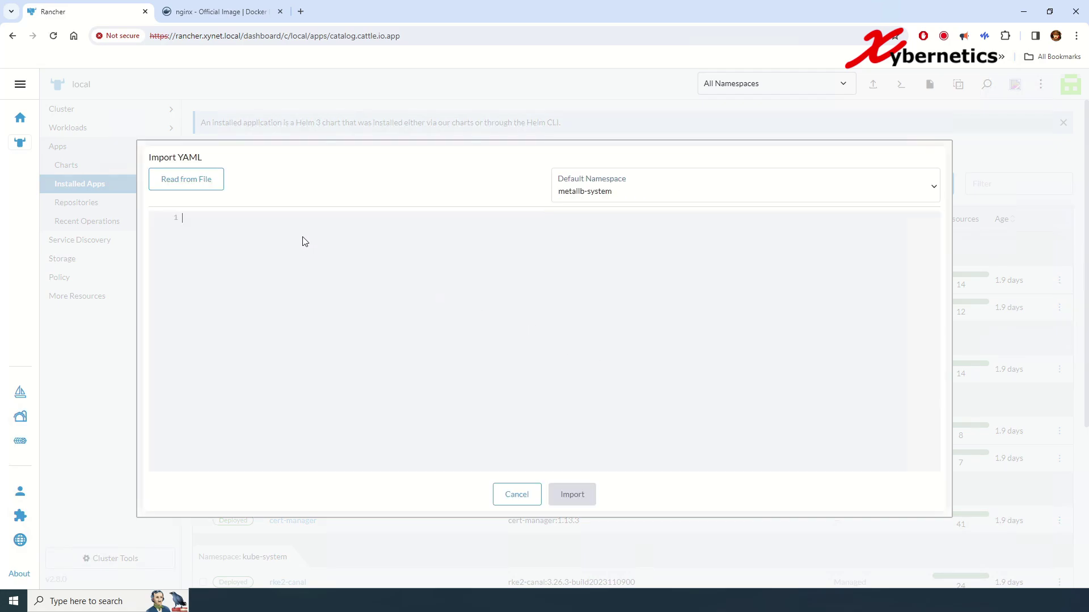
key("alt+a")
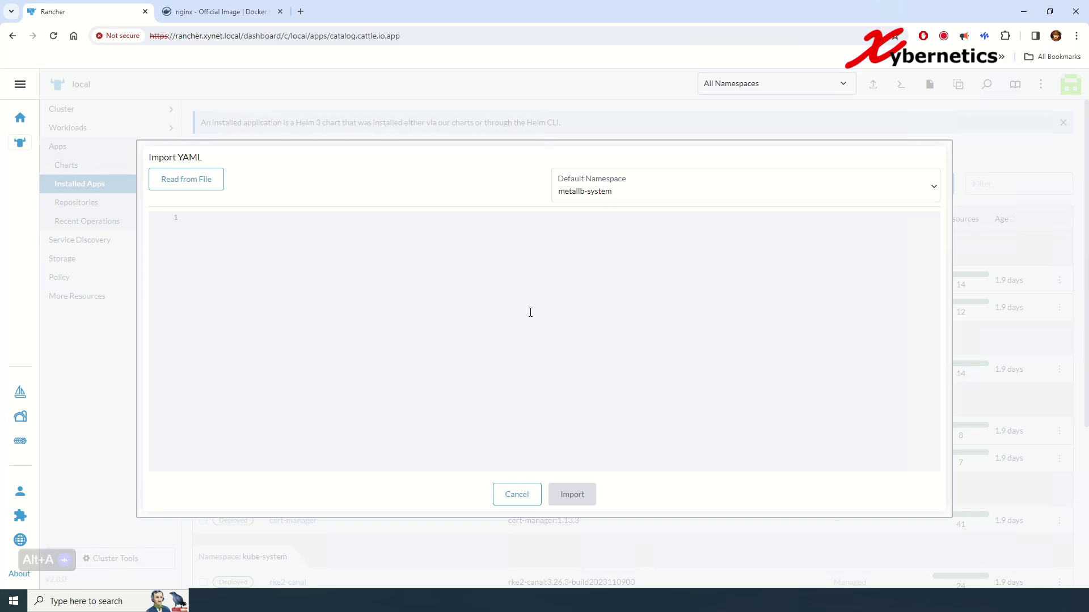
type("apiVersion: metallb.io/v1beta1 kind: IPAddressPool metadata:   name: addresspool   namespace: metallb-system spec:   addresses:   - 192.168.XXX.XXX-192.168.XXX.XXX --- apiVersion: metallb.io/v1beta1 kind: L2Advertisement metadata:   name: l2advertisement   namespace: metallb-system")
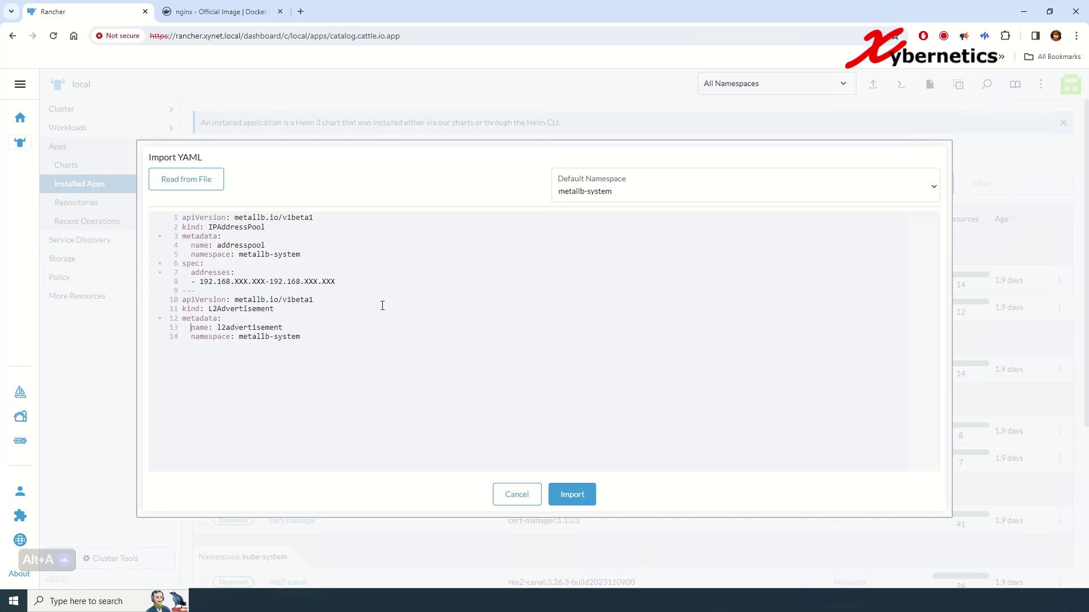
Step: Set the pool's address range to 192.168.50.100-192.168.50.107, import the manifests and dismiss the summary of applied resources
key("BackSpace")
key("BackSpace")
left_click_drag(206, 280, 342, 282)
left_click(254, 285)
key("ctrl+shift+Left")
type("50")
key("ctrl+shift+Right")
type("100")
key("ctrl+shift+Left")
left_click(574, 494)
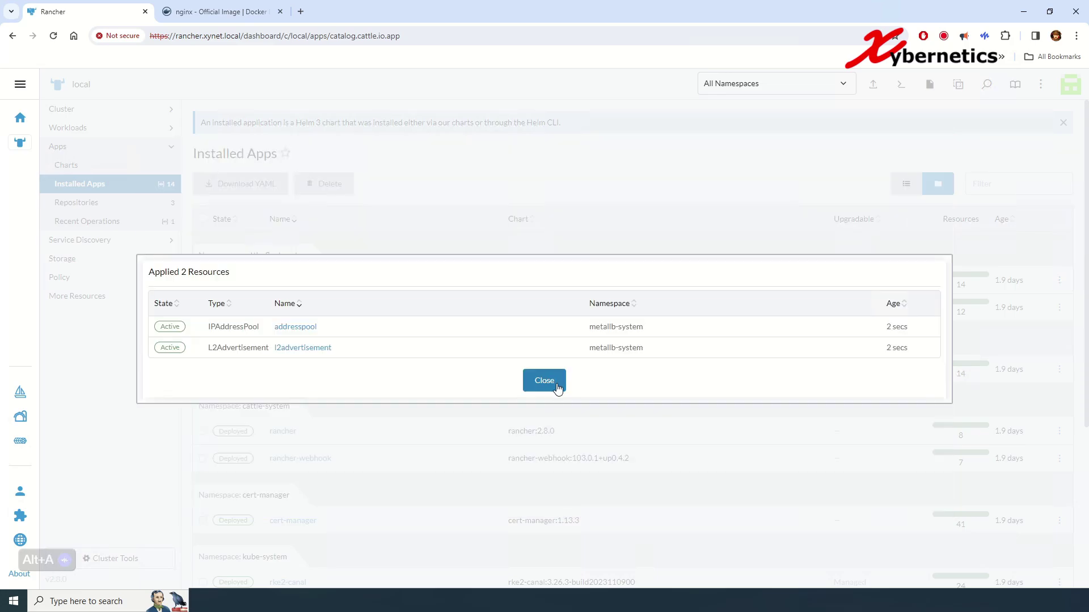
left_click(558, 386)
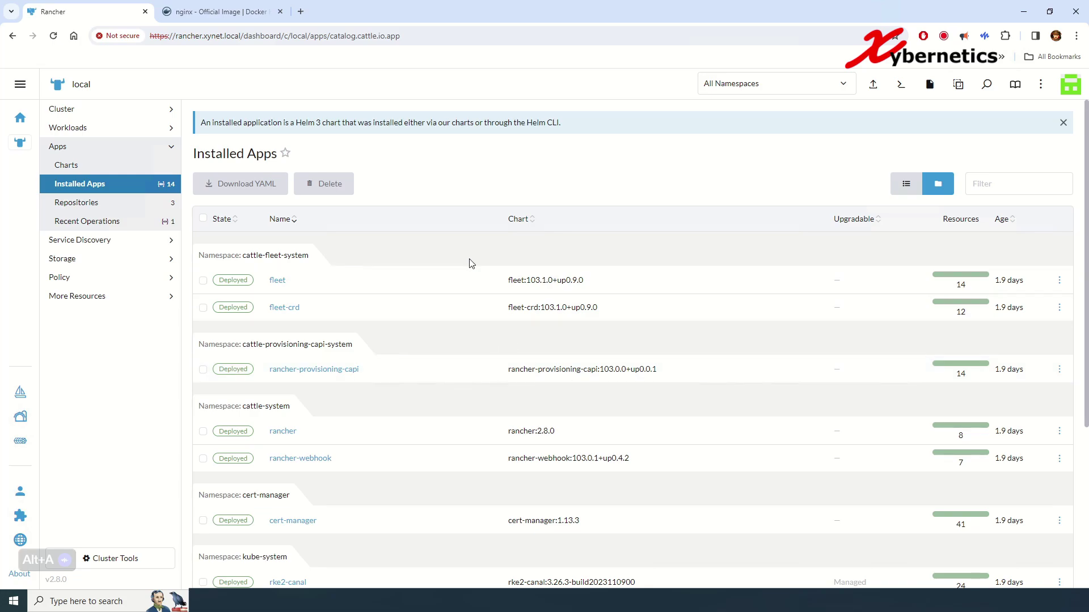
Step: Examine the address range in the definition of the addresspool resource among MetalLB's IPAddressPools
left_click(85, 299)
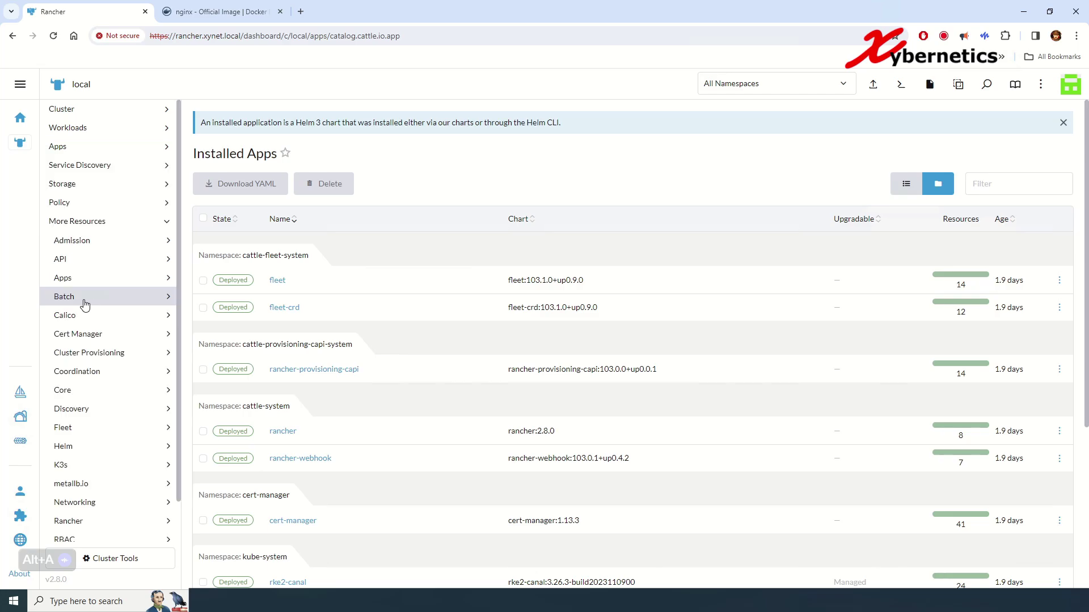
scroll(95, 409, "down", 1)
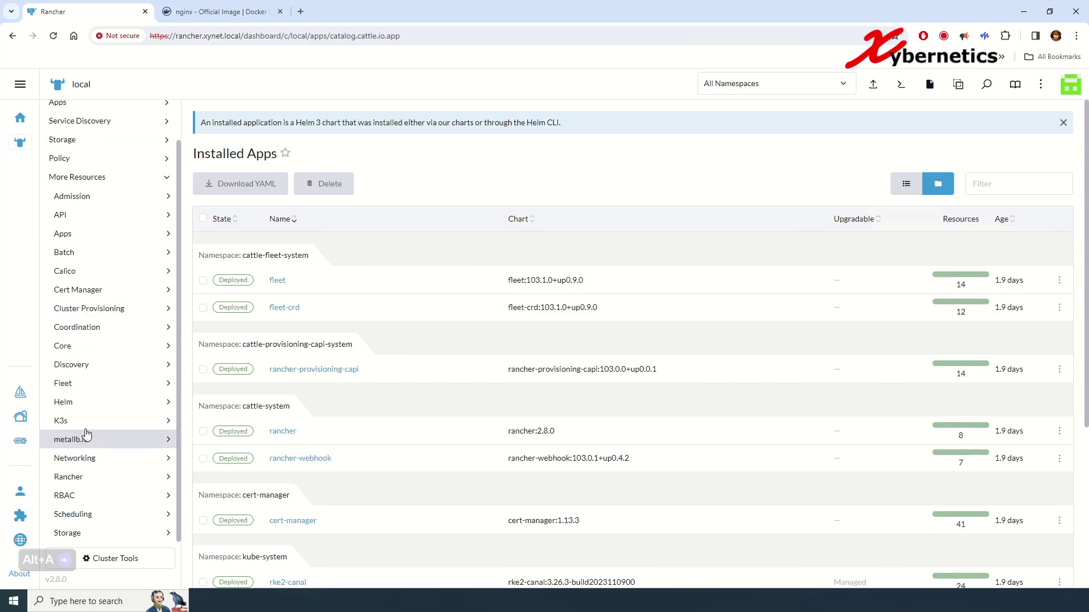
left_click(167, 441)
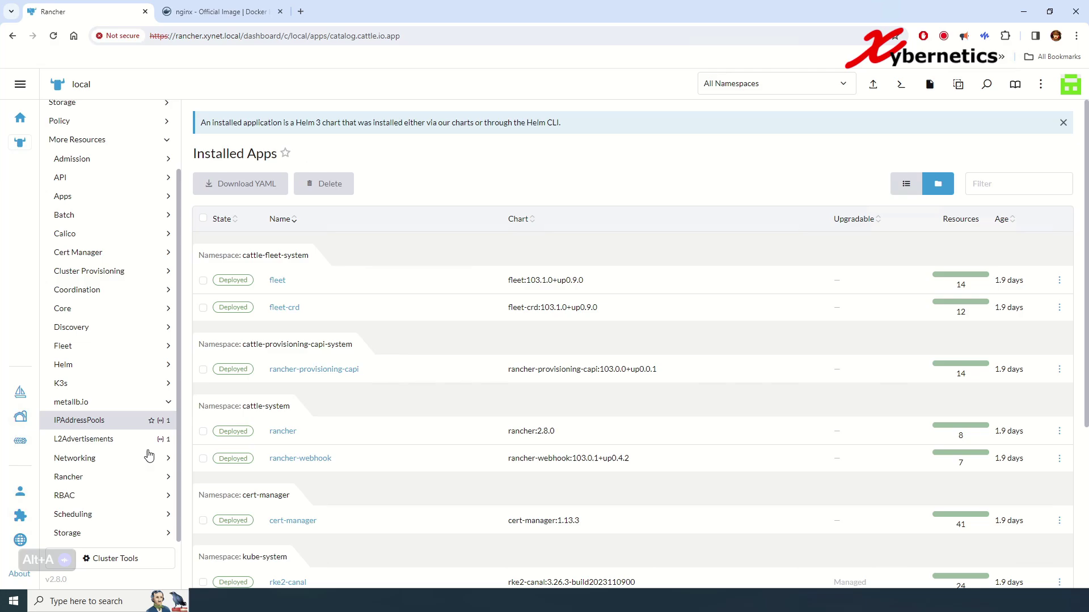
left_click(80, 429)
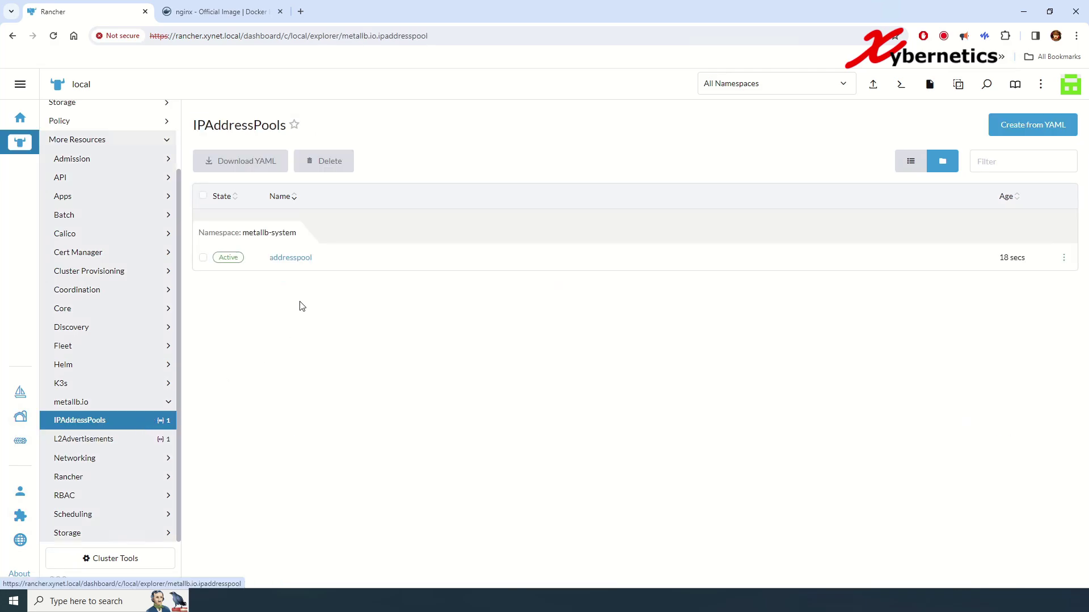
left_click(290, 258)
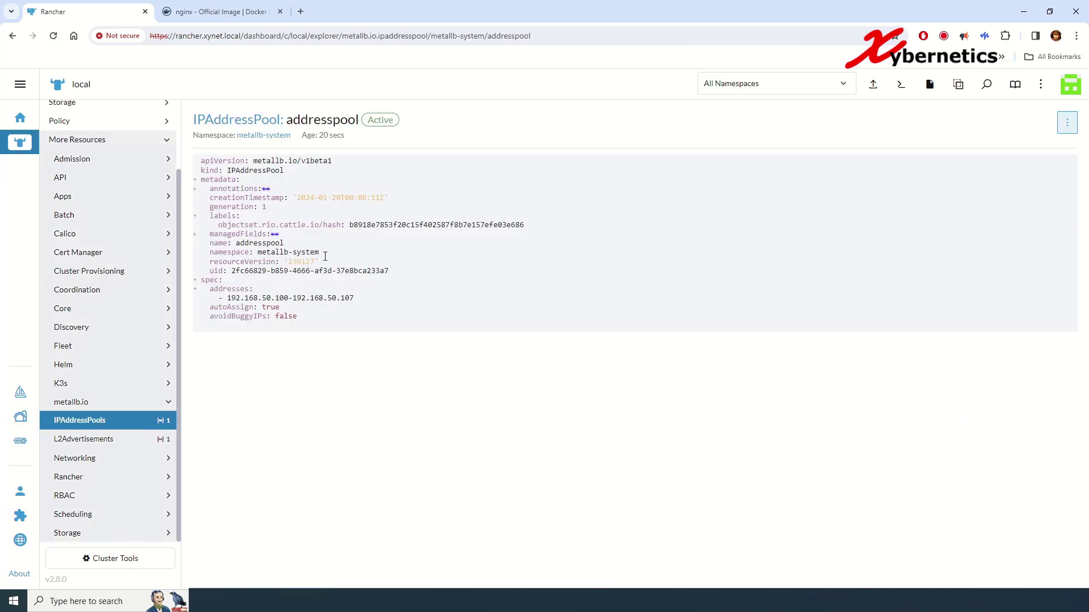
left_click_drag(232, 296, 357, 296)
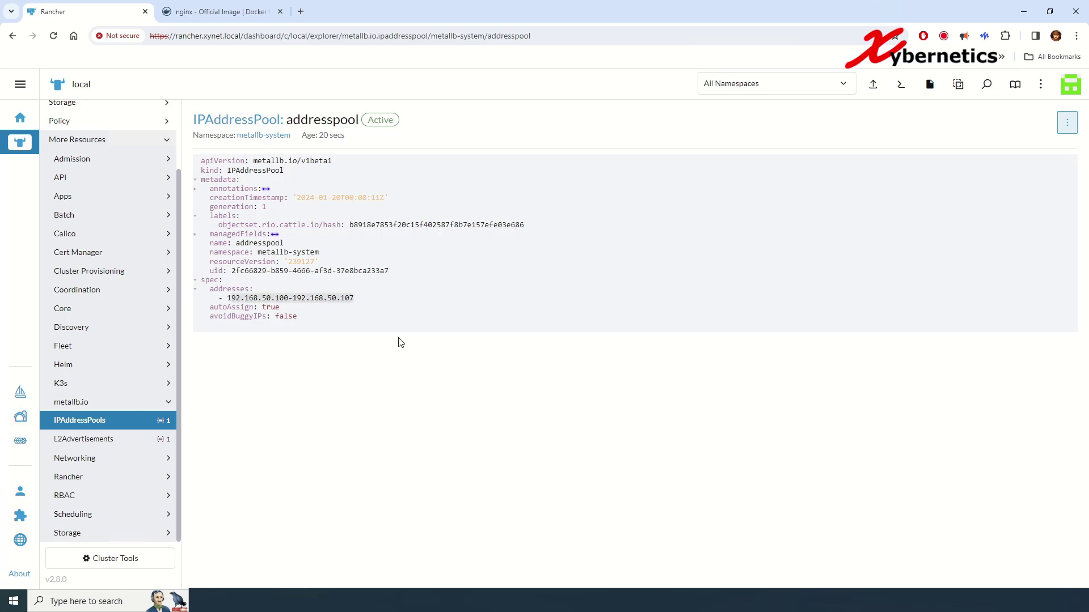
Step: Open the details of the nginxtest deployment in the default namespace
scroll(133, 208, "up", 2)
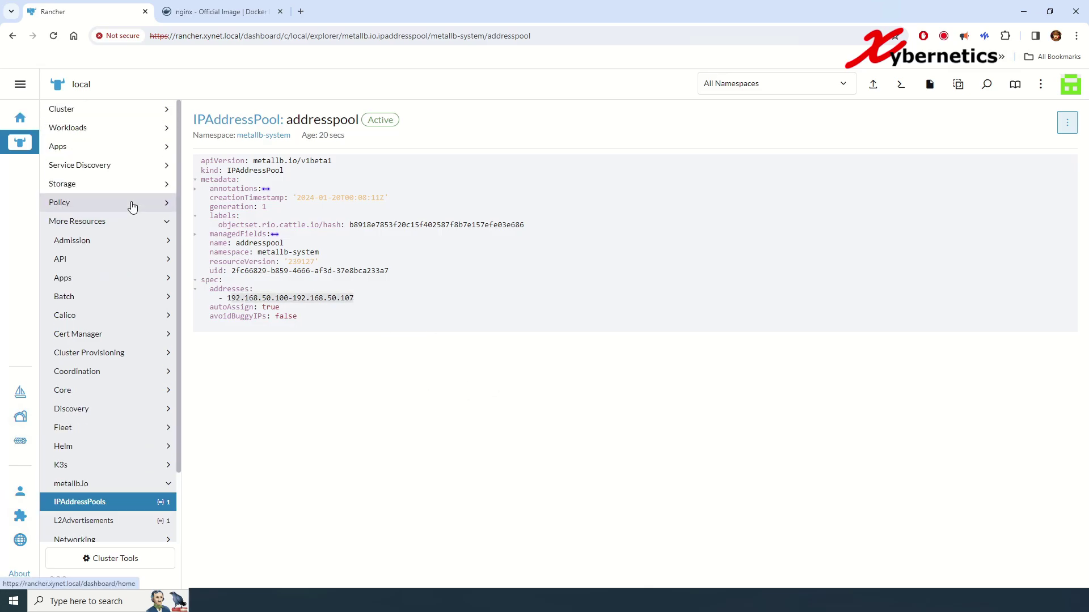
left_click(112, 126)
left_click(109, 185)
scroll(401, 462, "down", 5)
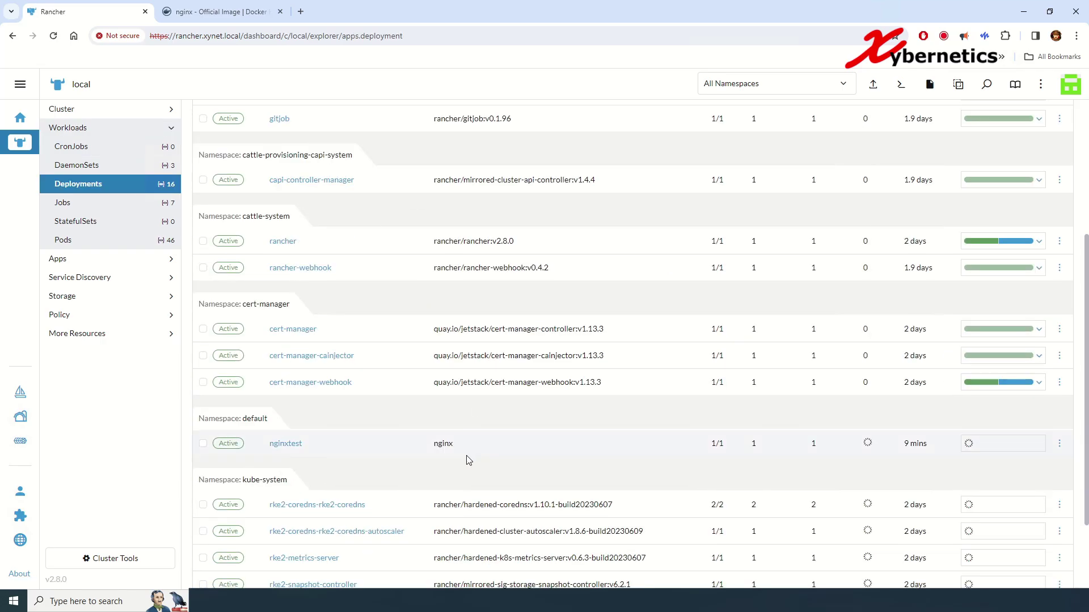
left_click(285, 444)
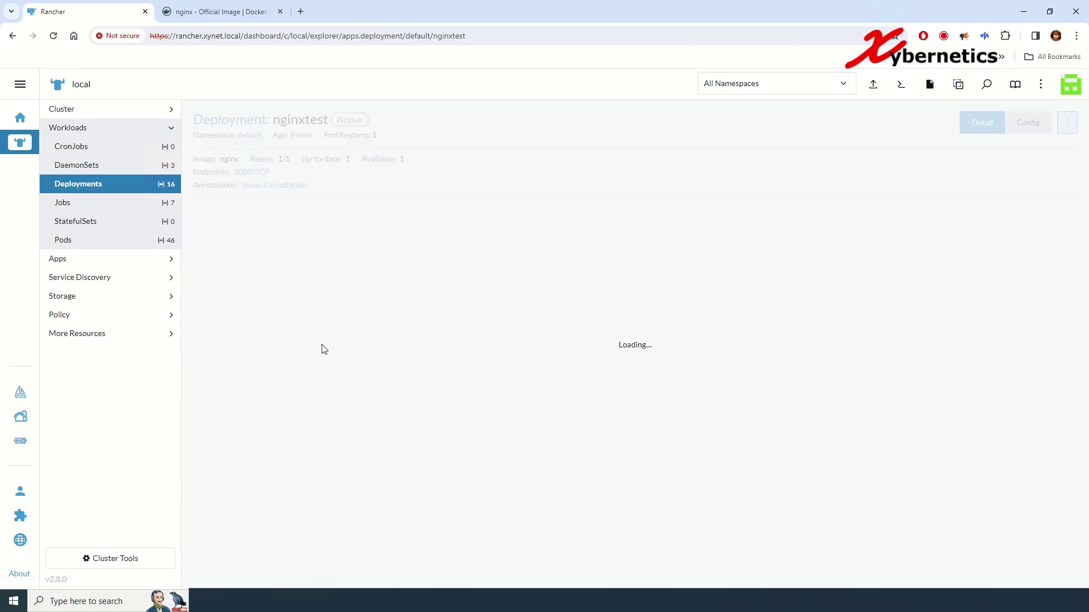